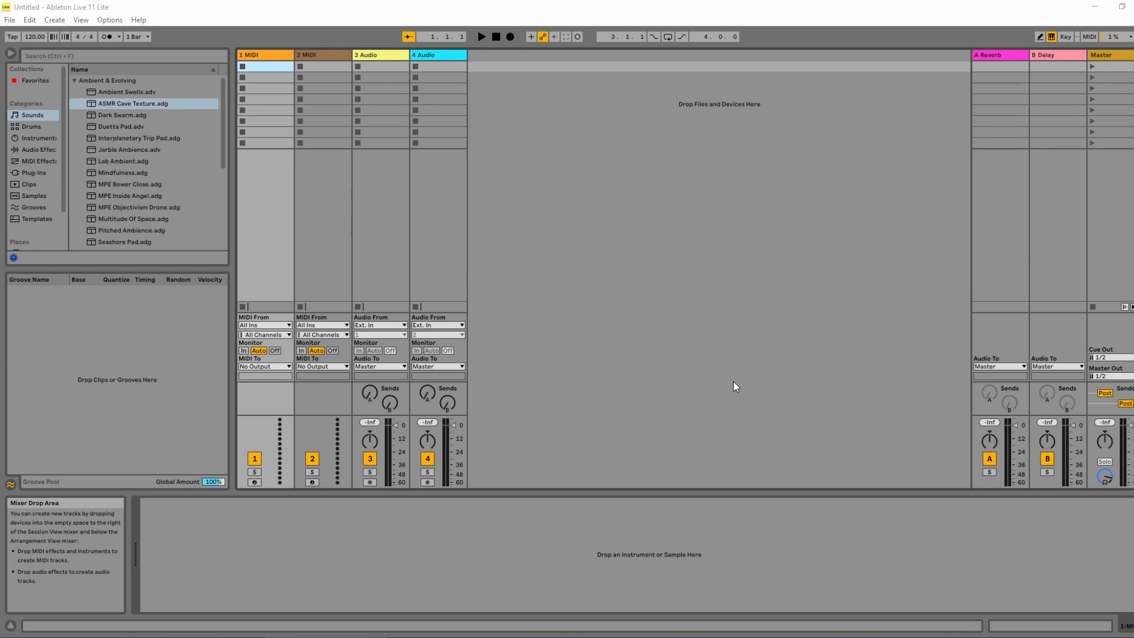
Delete the two audio tracks, 4 Audio and 3 Audio, from the set.
key(Right)
key(Right)
key(Right)
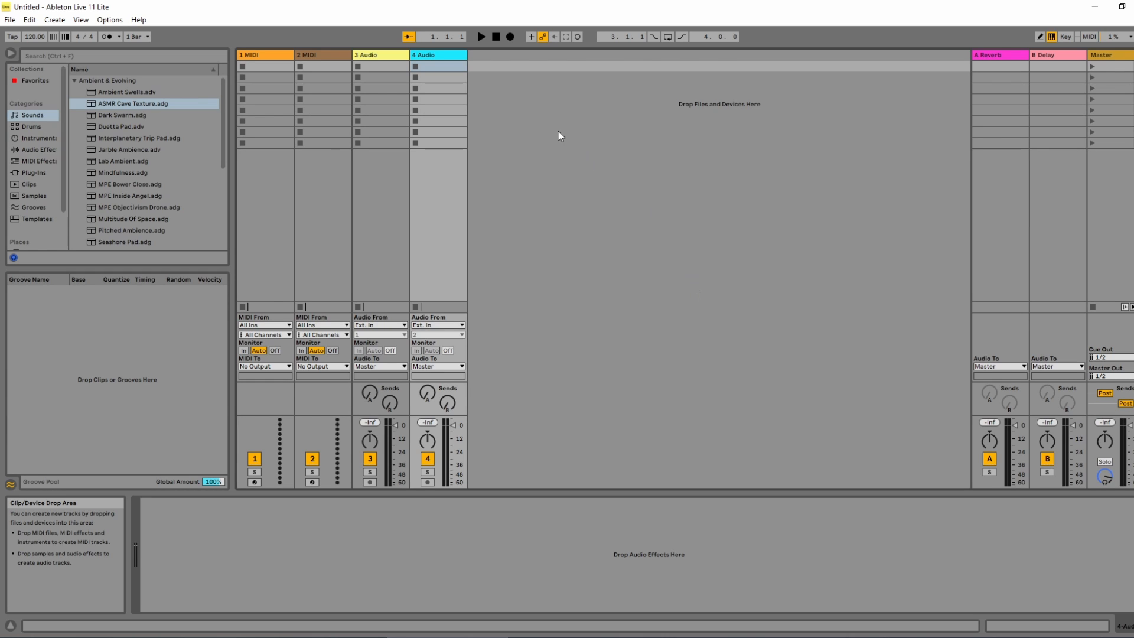
right_click(431, 55)
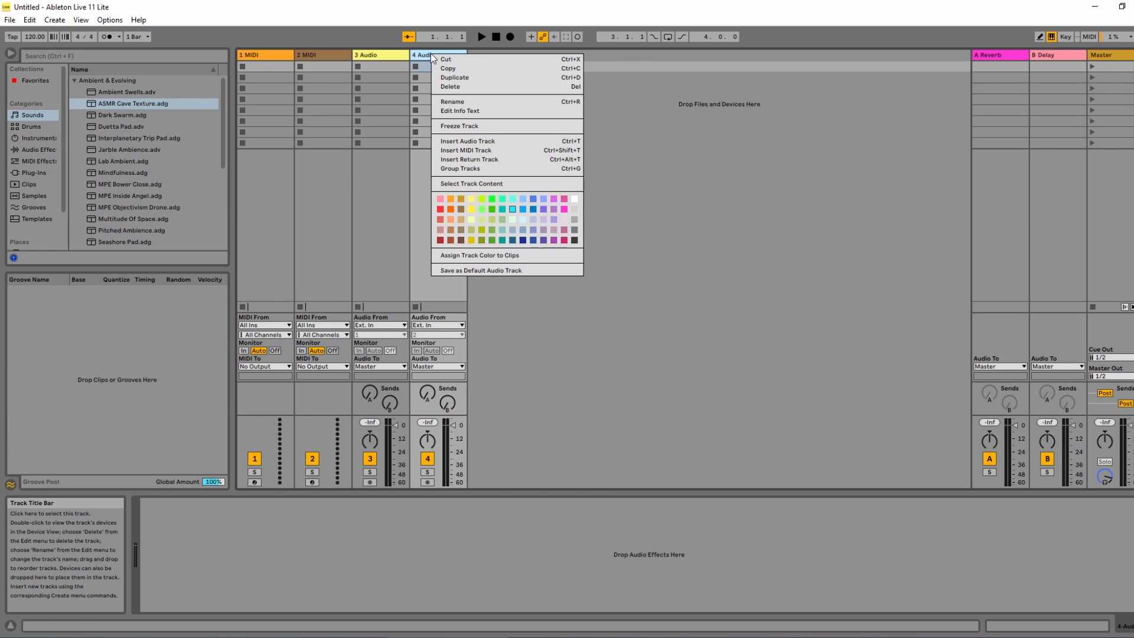
click(456, 85)
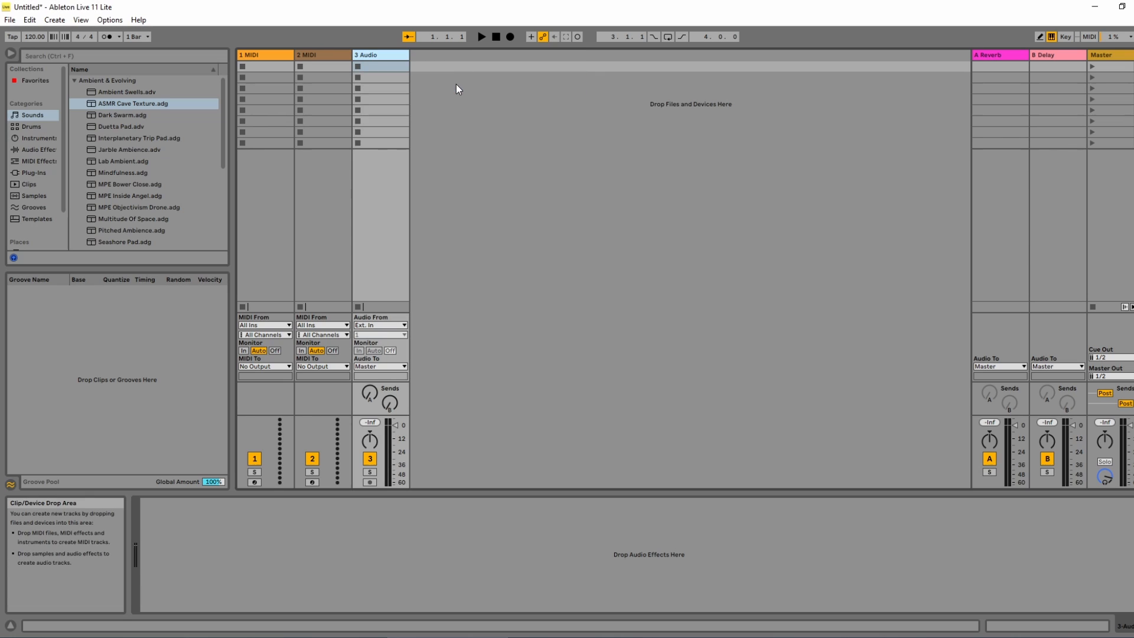
right_click(370, 55)
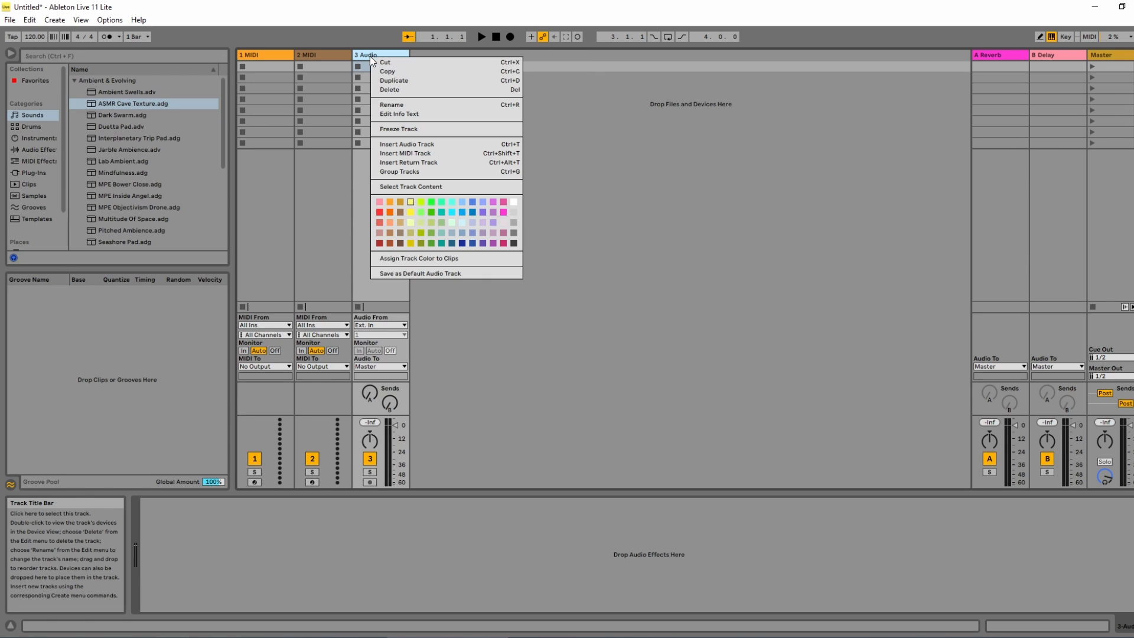
click(395, 90)
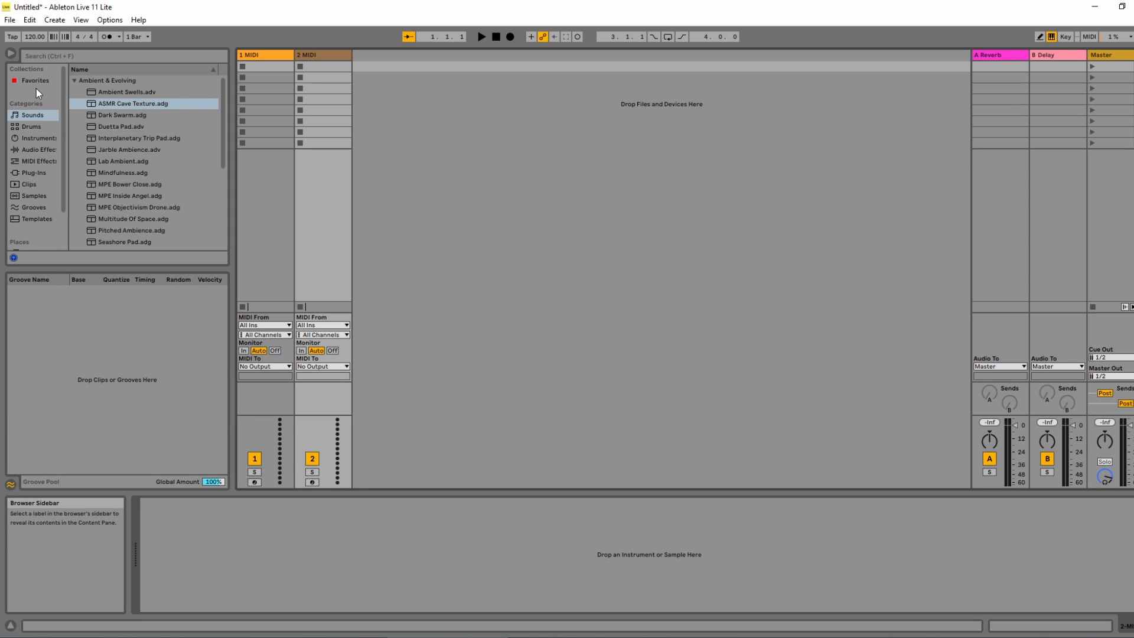
Load the ASMR Cave Texture.adg preset from the Ambient & Evolving sounds onto the 1 MIDI track.
click(74, 81)
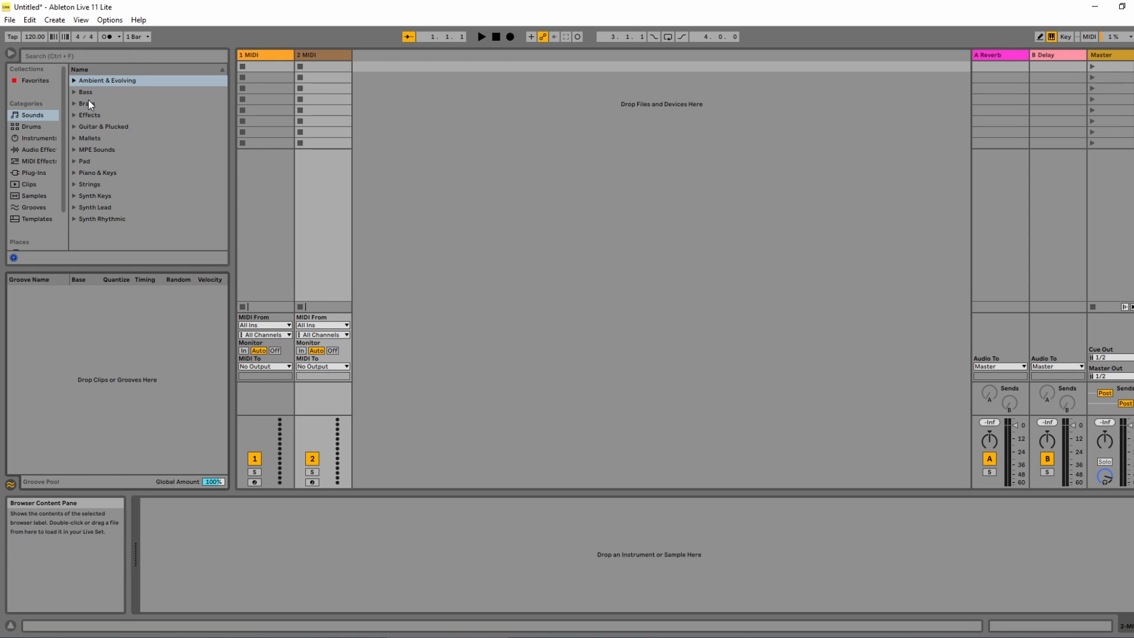
click(75, 80)
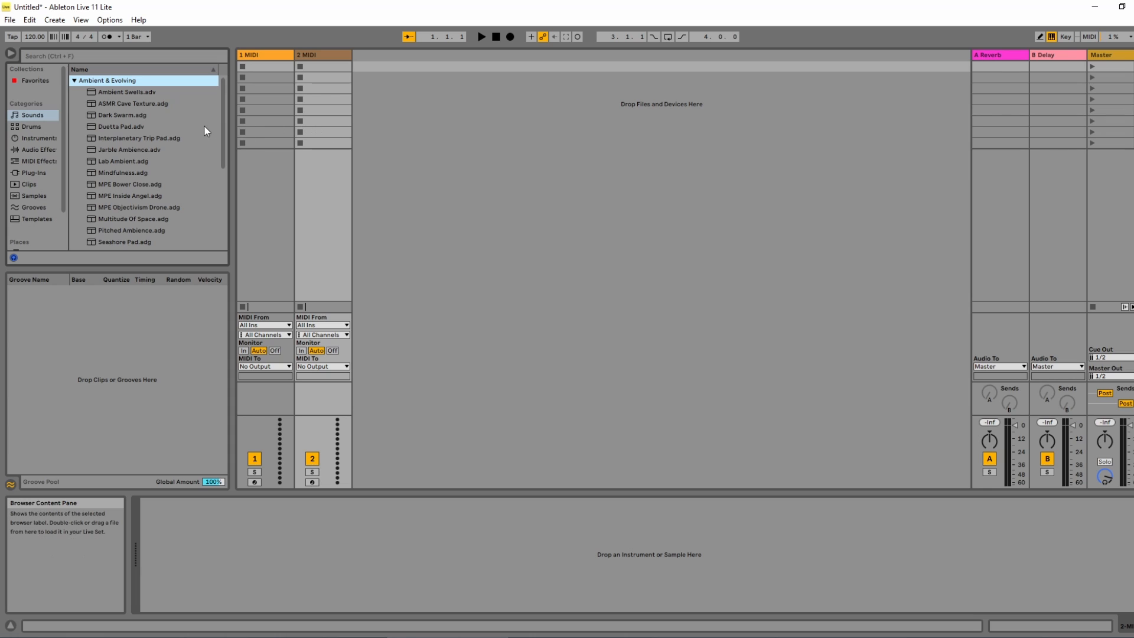
click(145, 103)
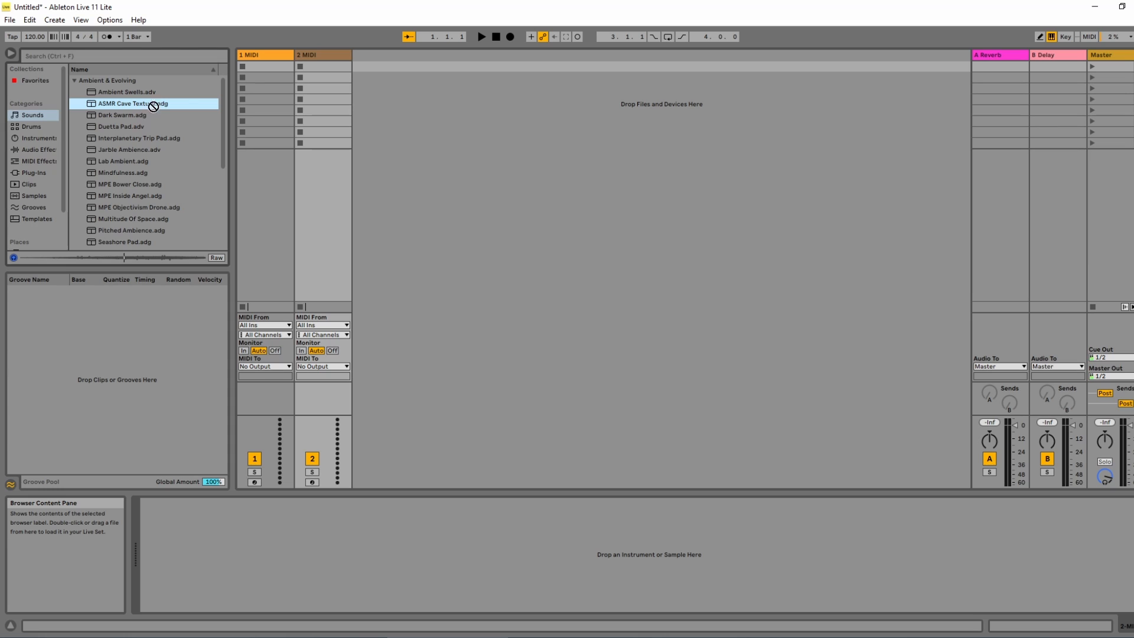
drag(149, 105, 276, 65)
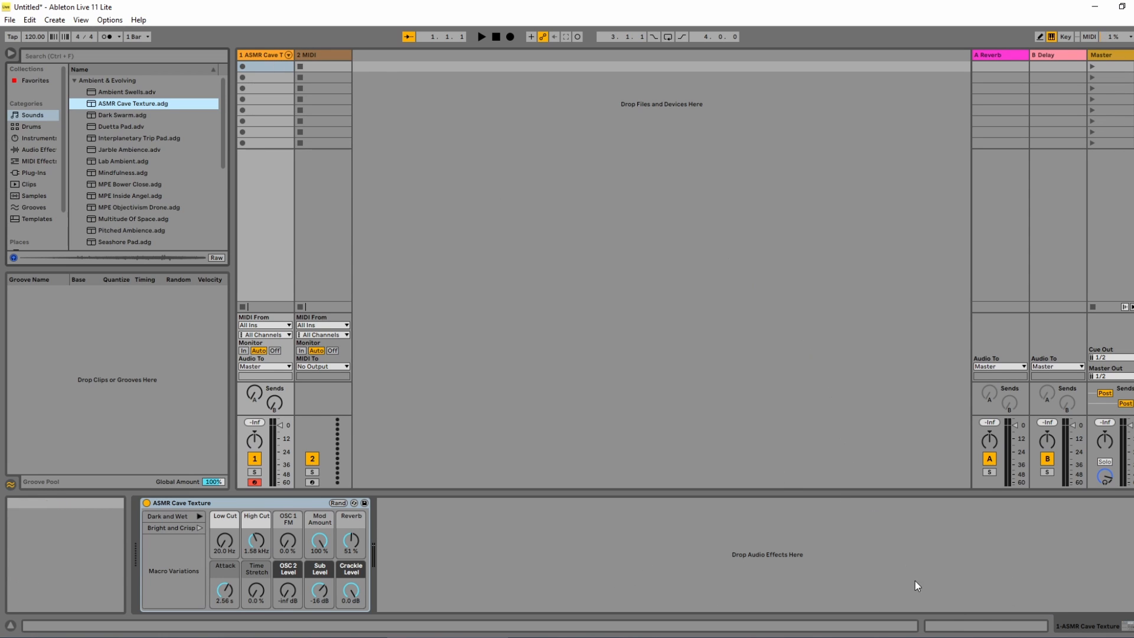
Create an empty MIDI clip in the first slot of the ASMR Cave Texture track and set its loop length to 12 bars.
click(951, 626)
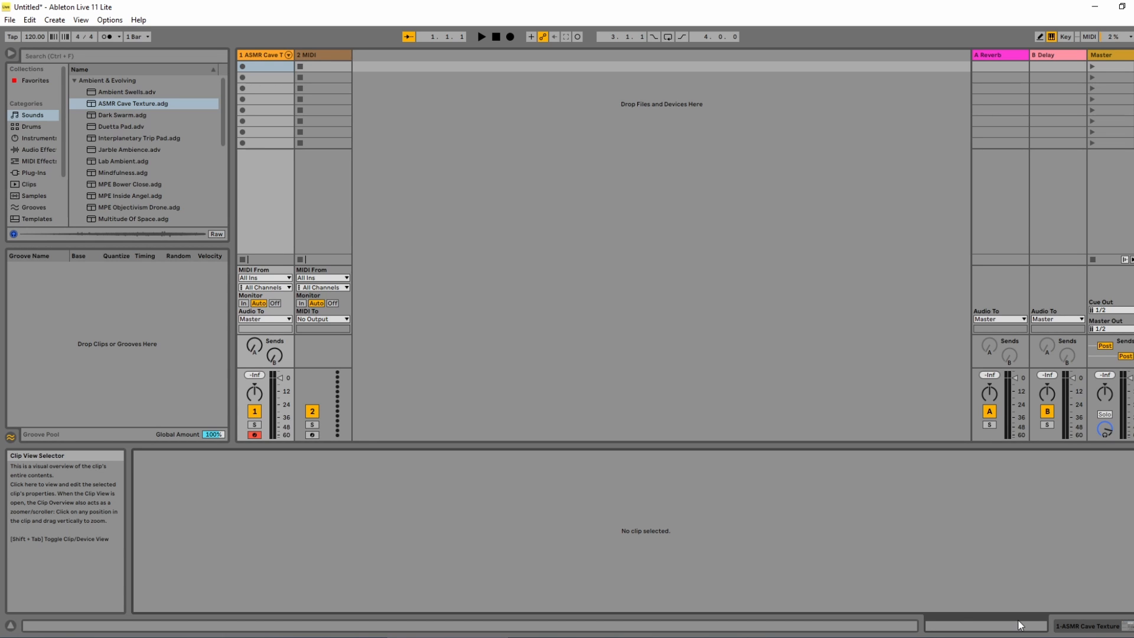
click(1058, 625)
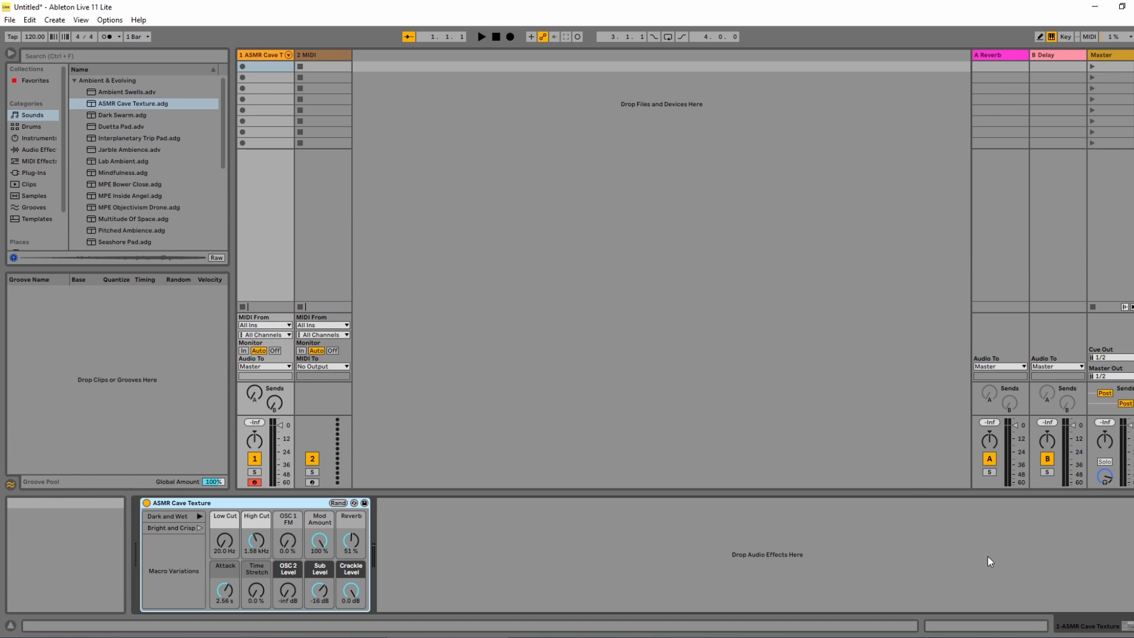
double_click(267, 65)
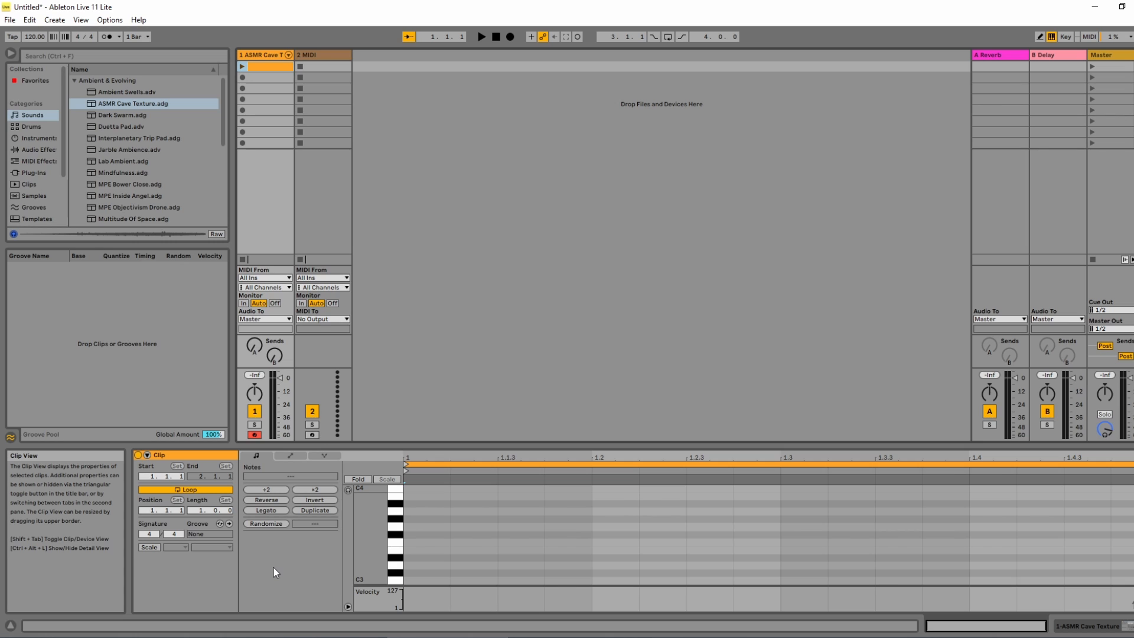
click(204, 511)
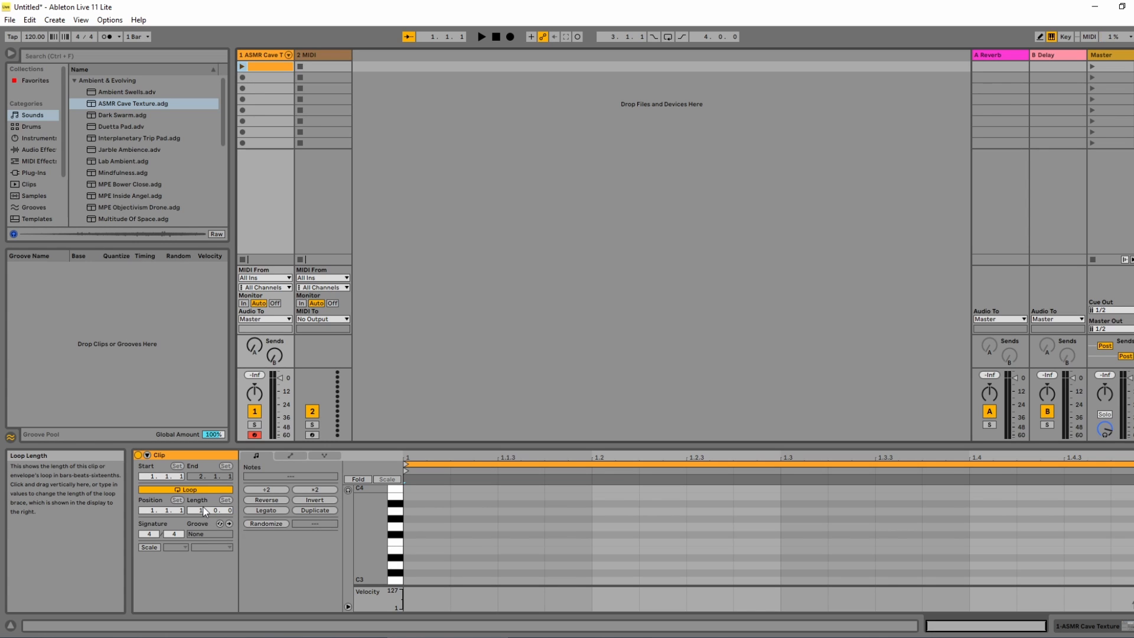
drag(201, 511, 201, 458)
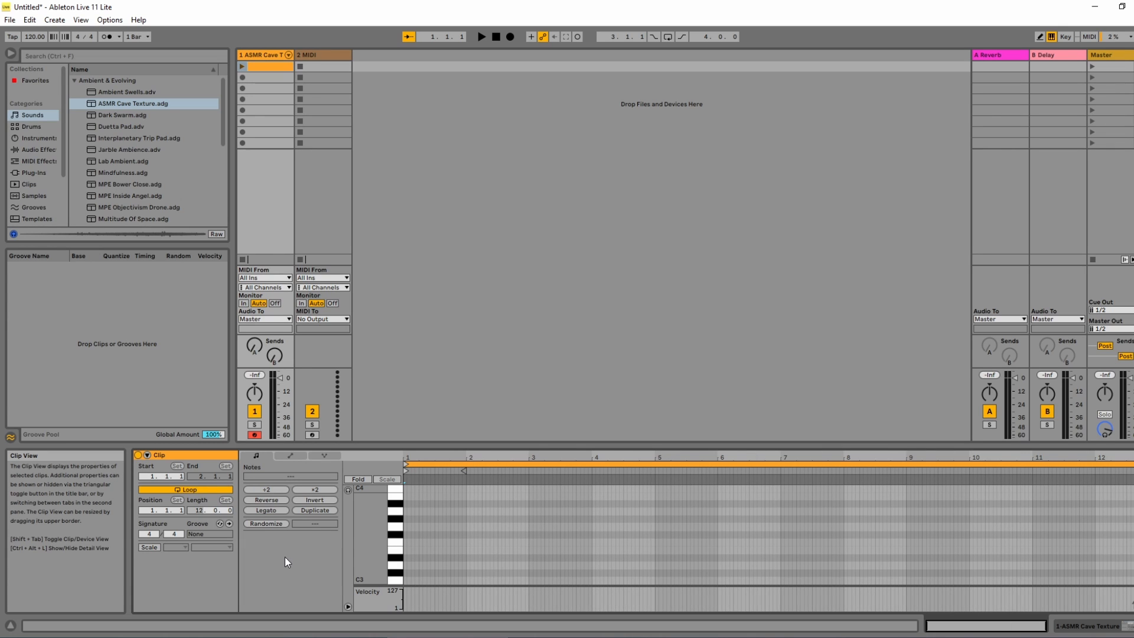
Enable the C Major scale for the clip and try folding the note rows to that scale.
click(150, 548)
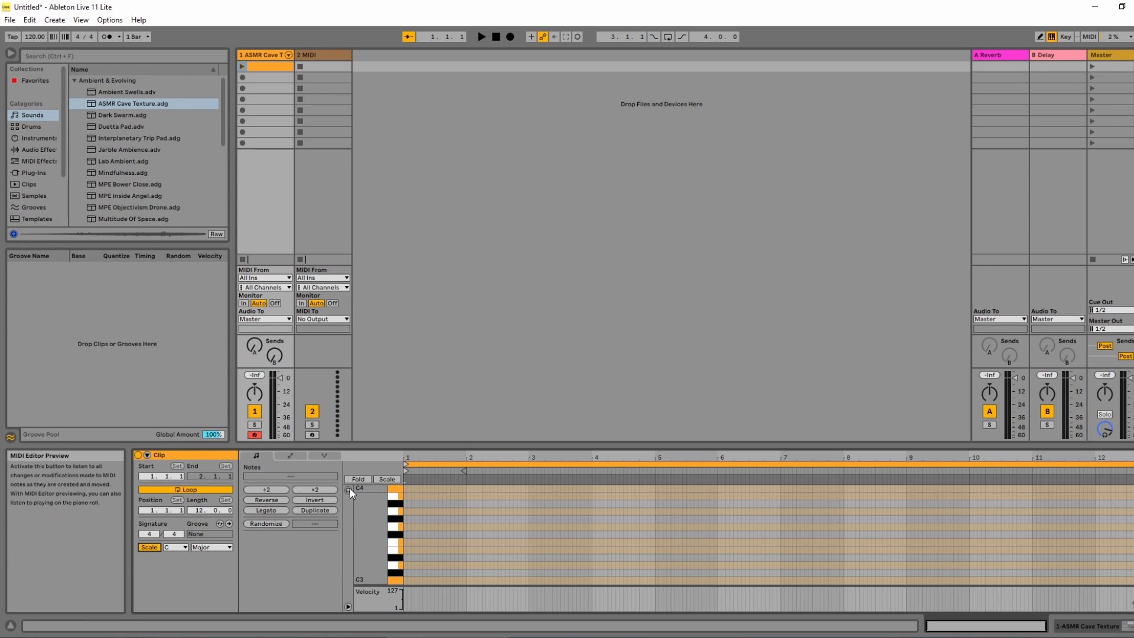
click(388, 480)
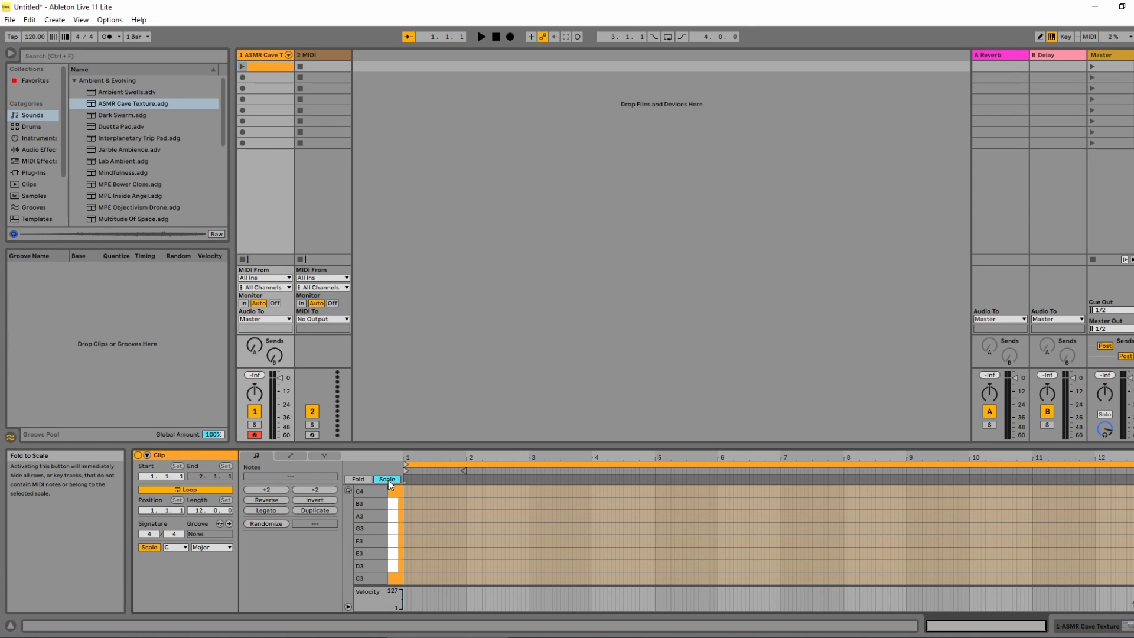
click(389, 480)
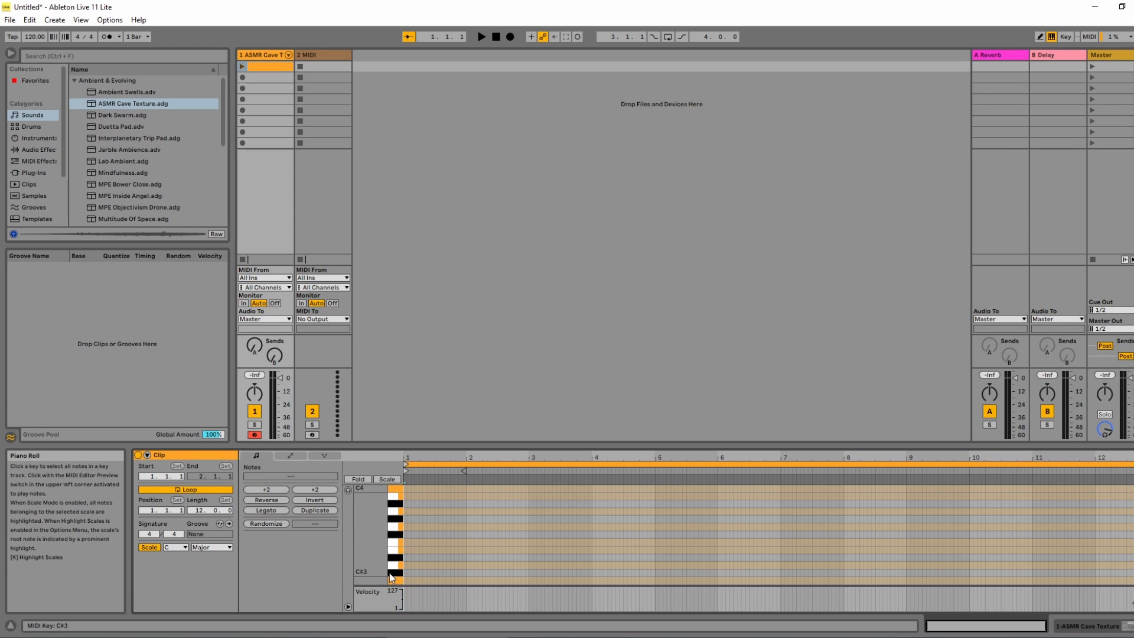
Turn on the MIDI editor preview and audition the piano roll keys from B3 downward.
click(349, 490)
click(395, 498)
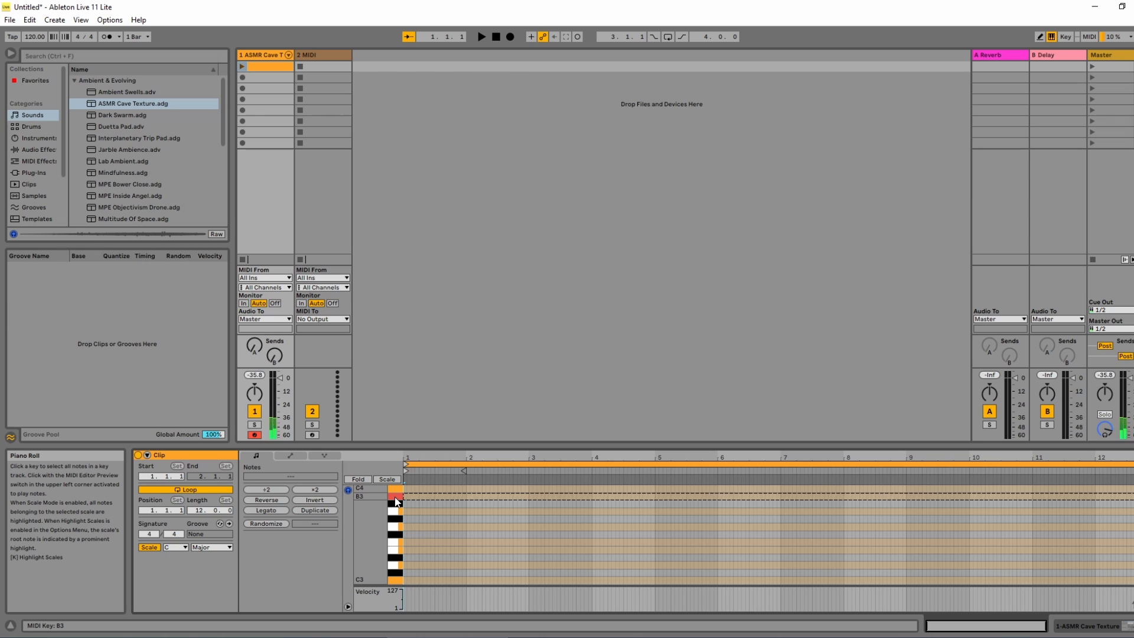
click(395, 504)
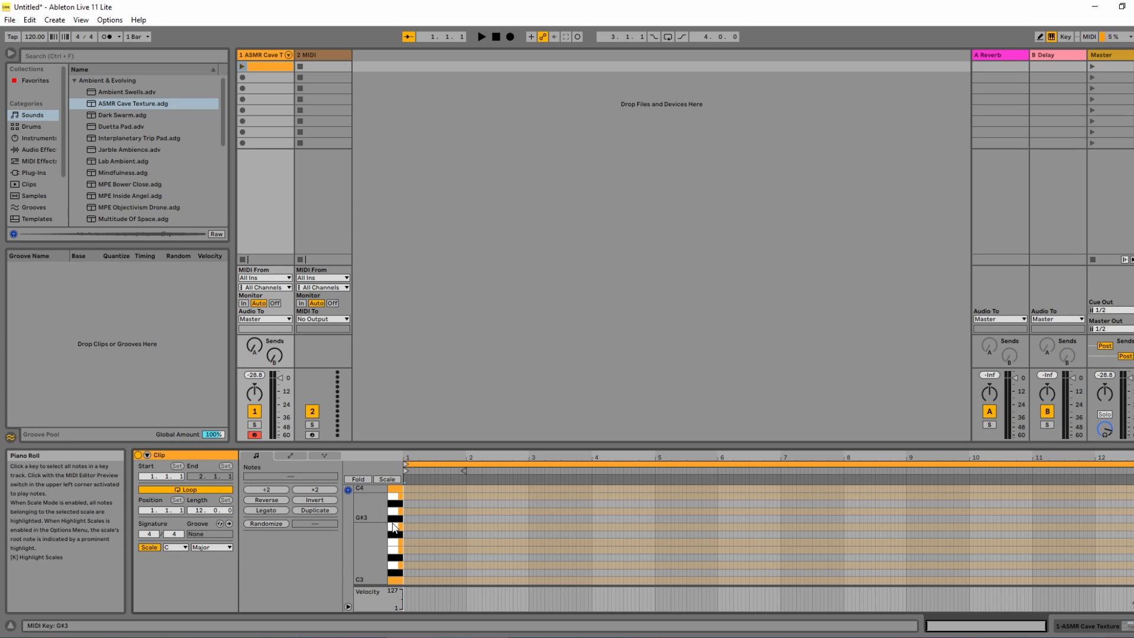
drag(395, 528, 392, 574)
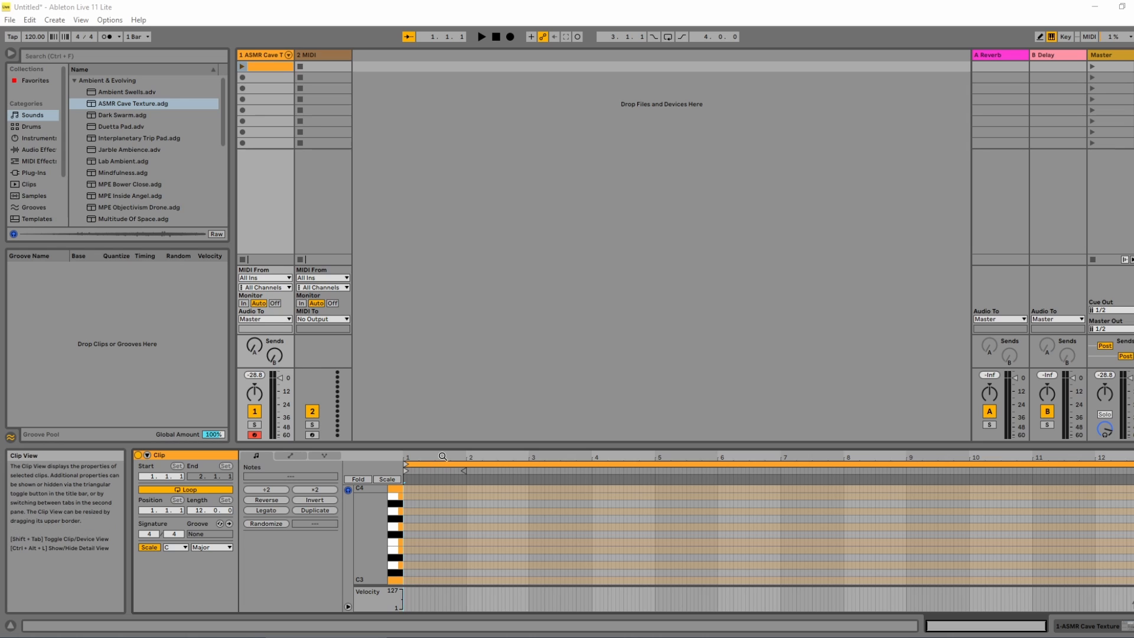
Audition the piano roll keys around C3, including F3, D3, D#3 and C#3.
mouse_move(446, 458)
mouse_down()
mouse_move(445, 509)
mouse_move(445, 458)
mouse_up()
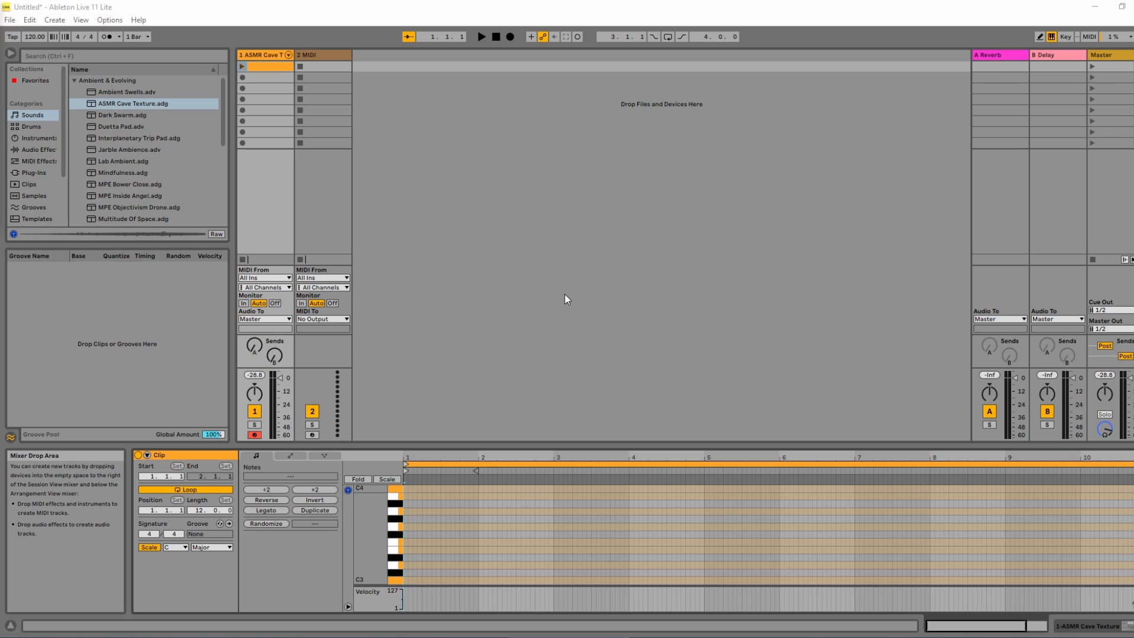
scroll(430, 515, down, 1)
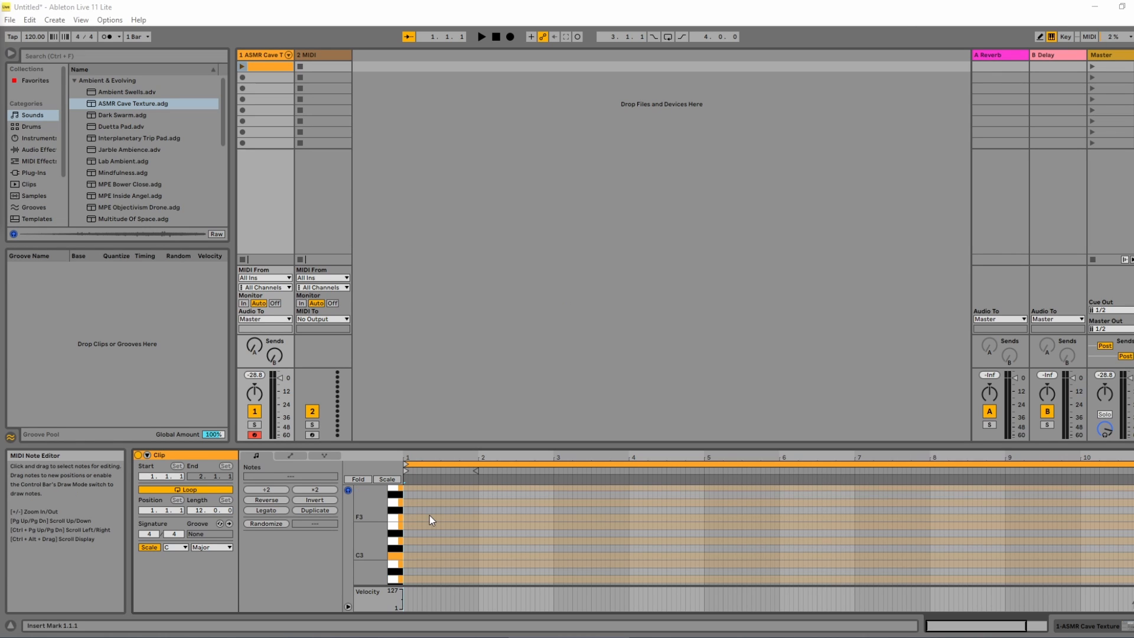
click(398, 520)
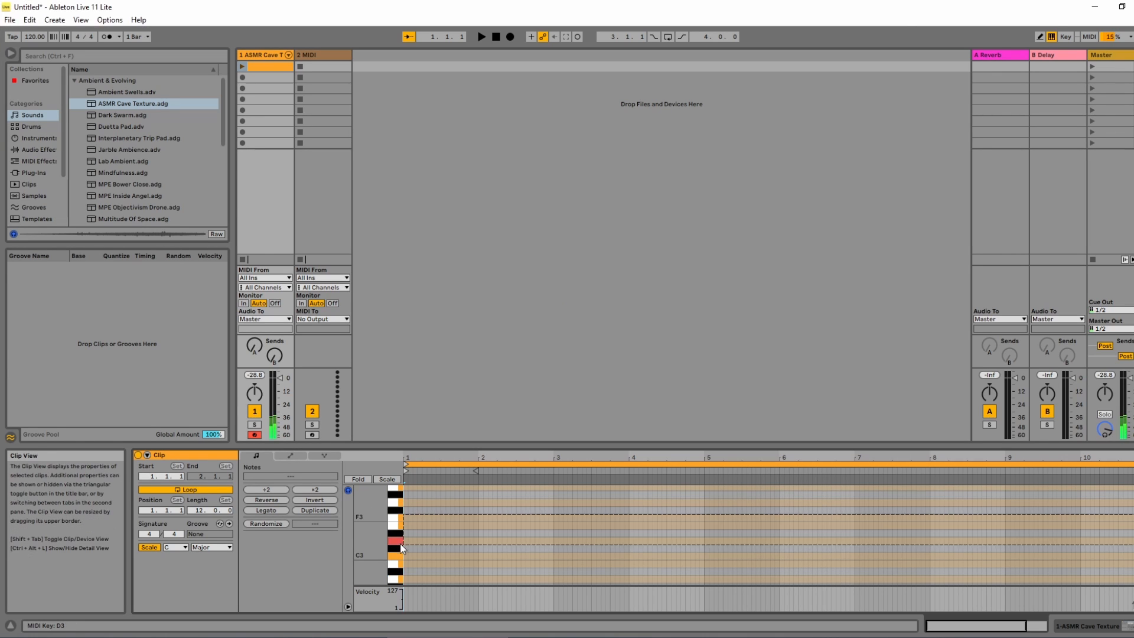
click(398, 557)
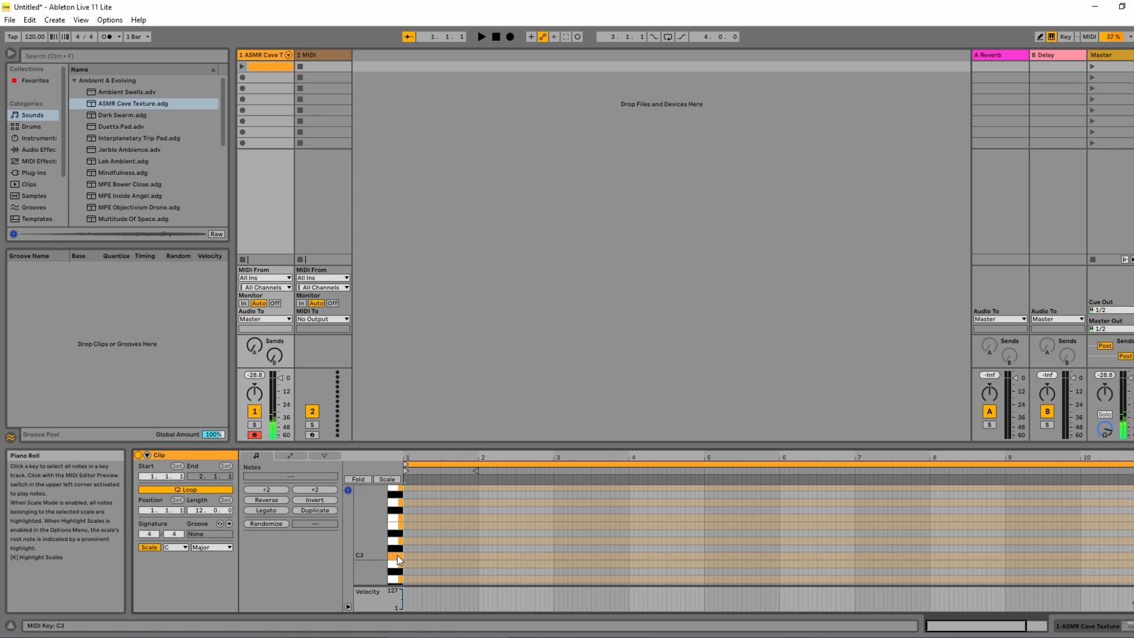
scroll(397, 555, down, 1)
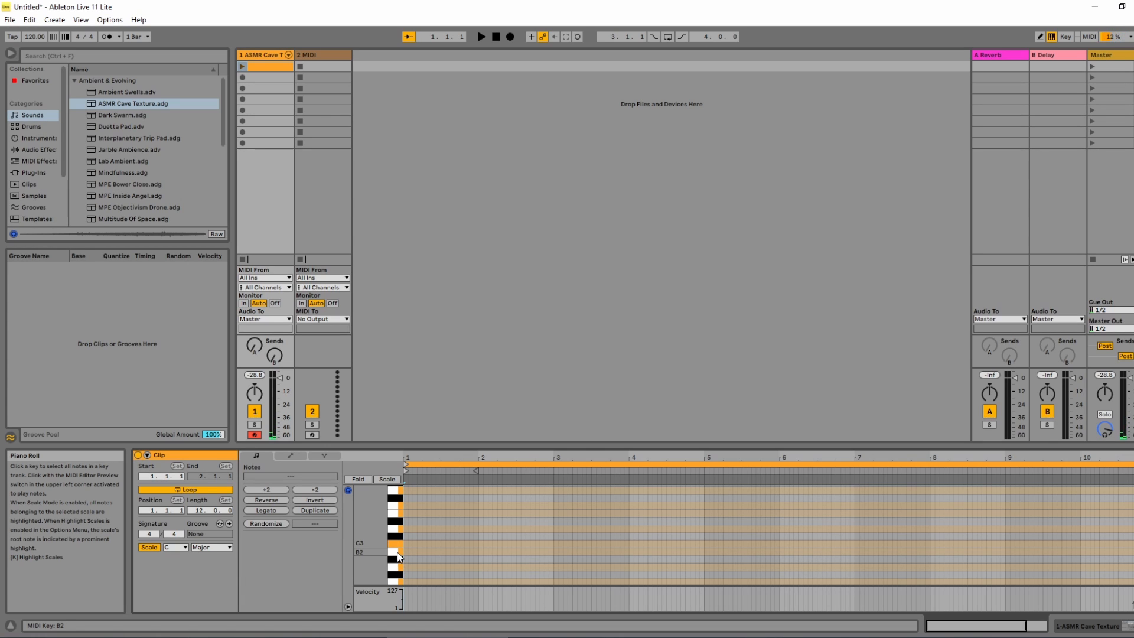
click(398, 556)
click(395, 527)
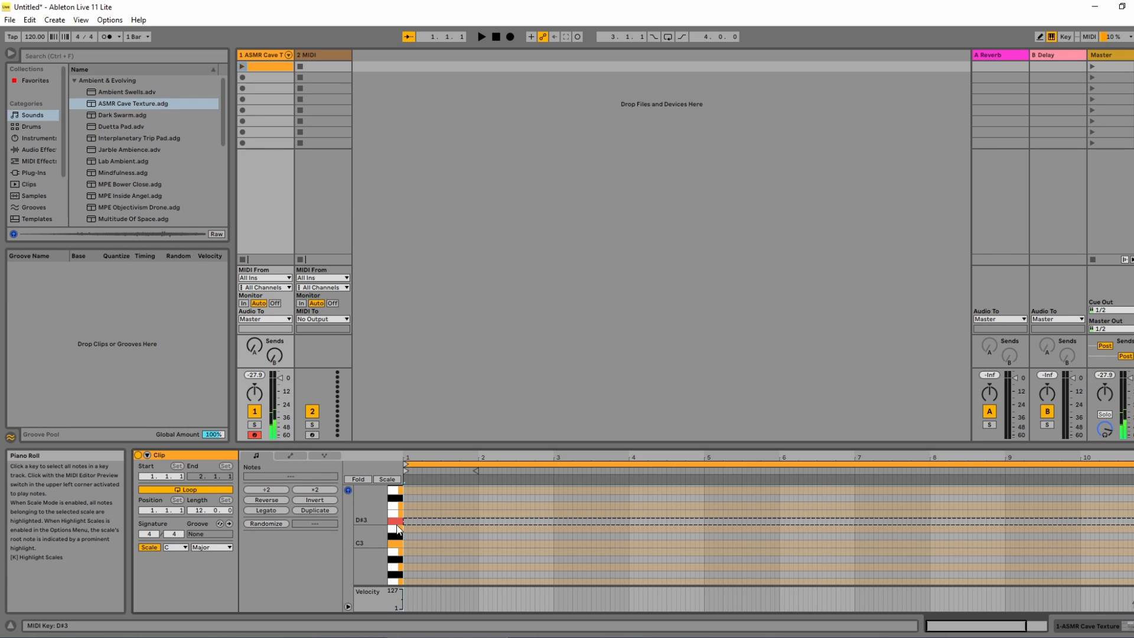
click(396, 537)
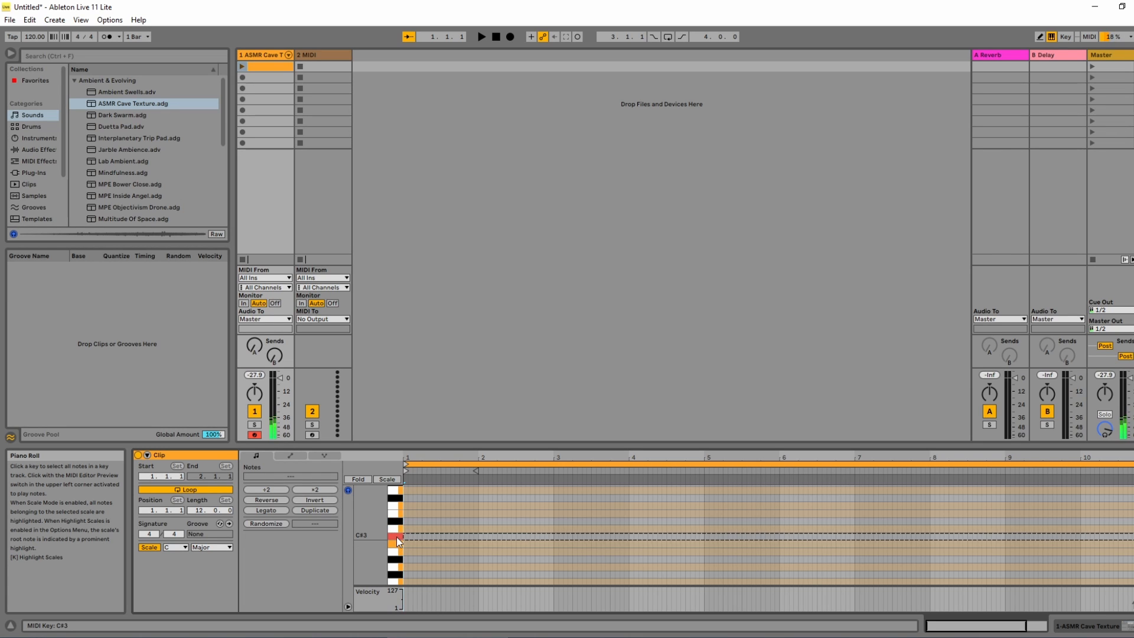
click(396, 544)
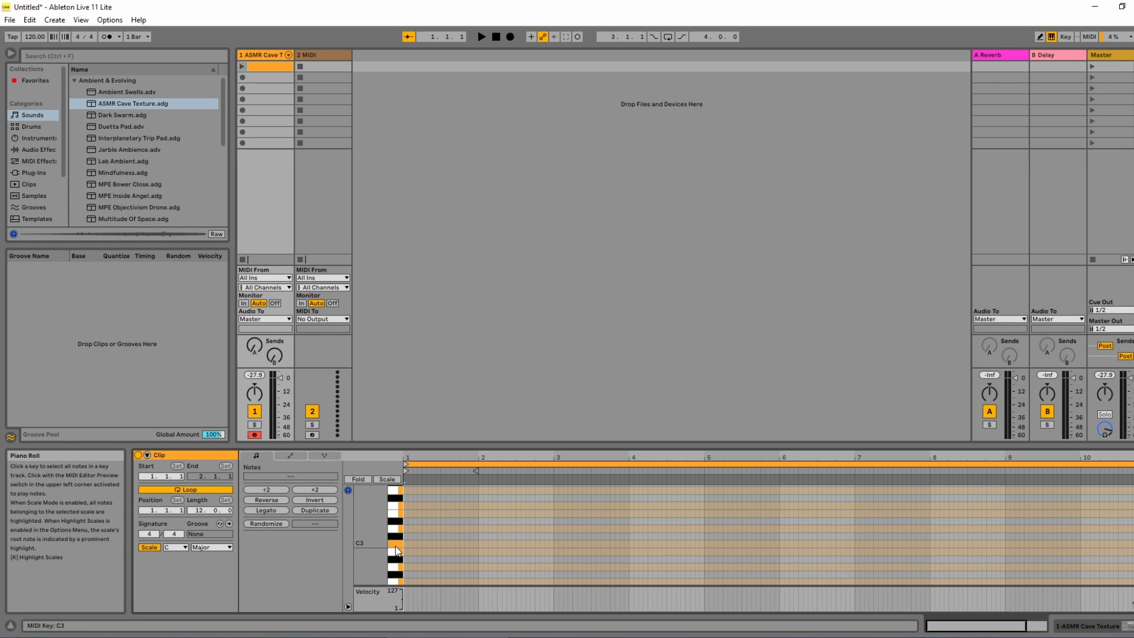
Draw a C3 note and an E3 note from the start of bar 1, each about one bar long.
scroll(397, 549, down, 2)
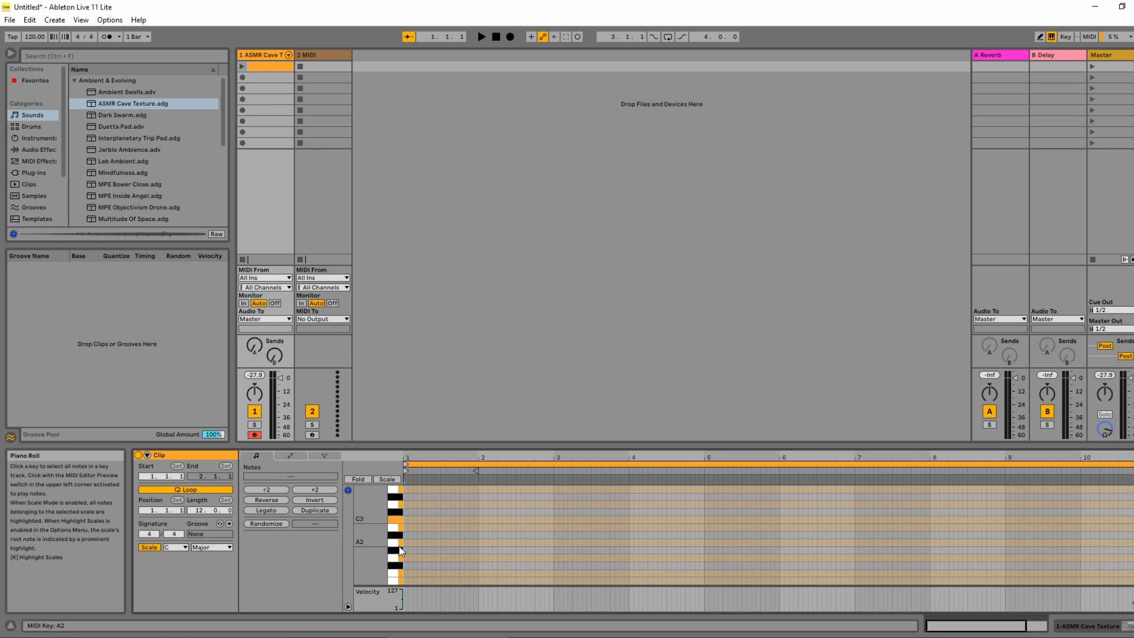
scroll(400, 551, up, 1)
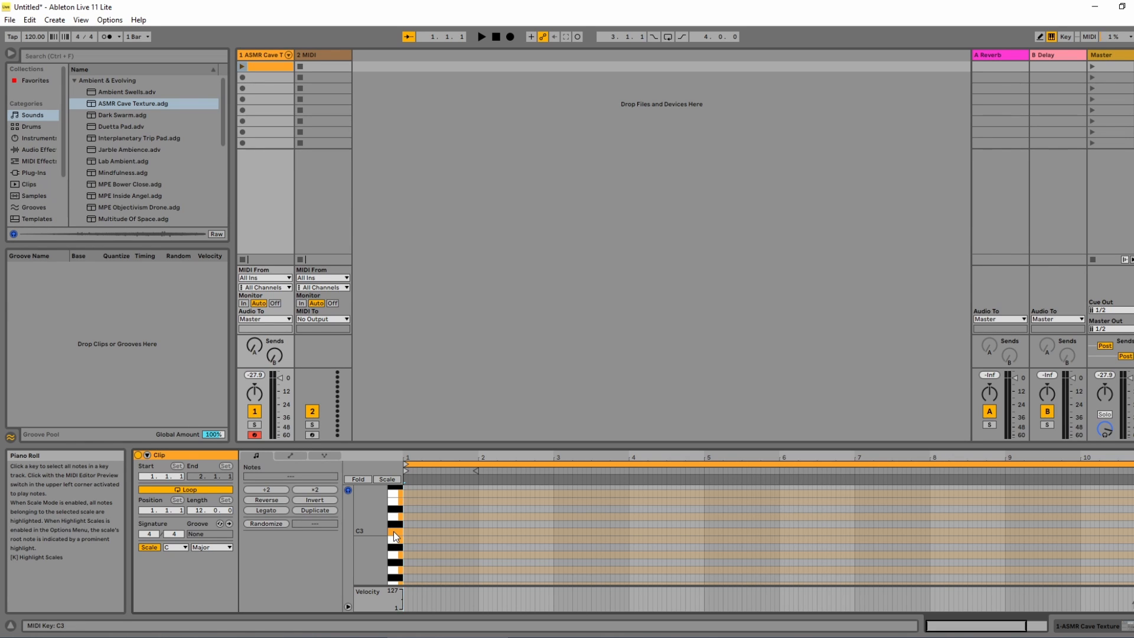
double_click(405, 533)
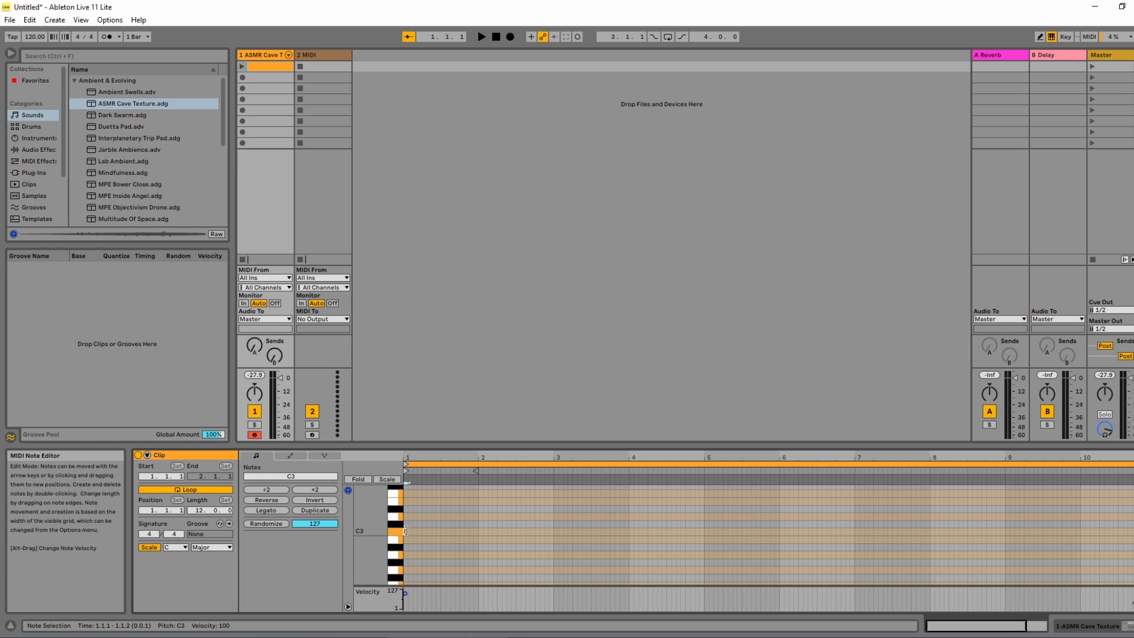
drag(406, 532, 481, 534)
double_click(405, 500)
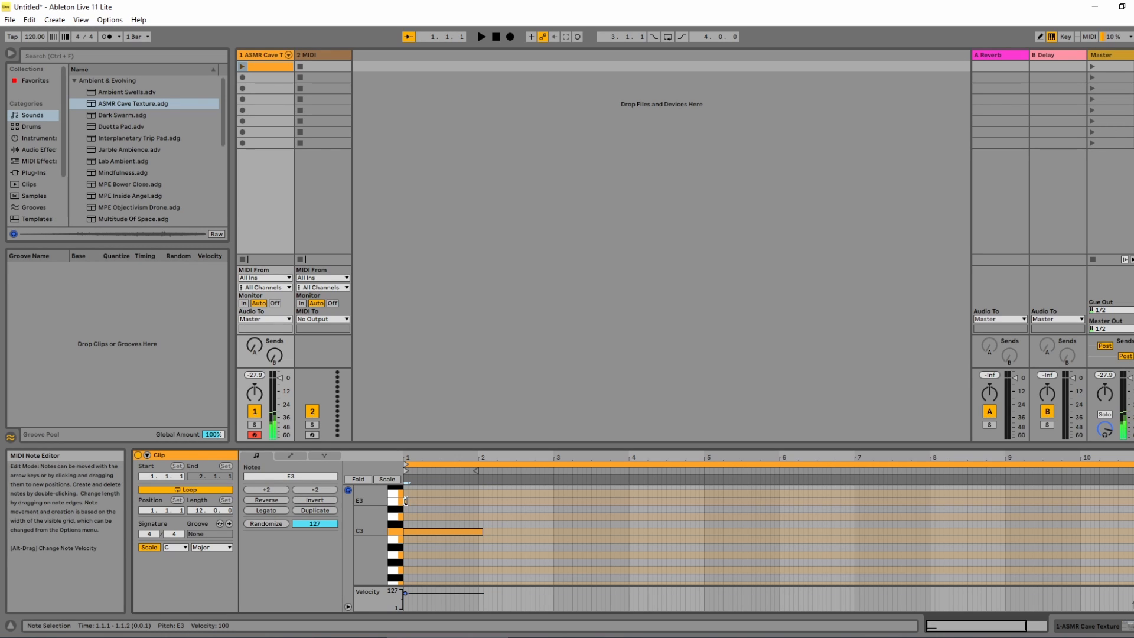
drag(412, 501, 477, 501)
Add a G3 note just under one bar long at bar 1 and shorten the C3 note to end at bar 2.
scroll(413, 522, up, 1)
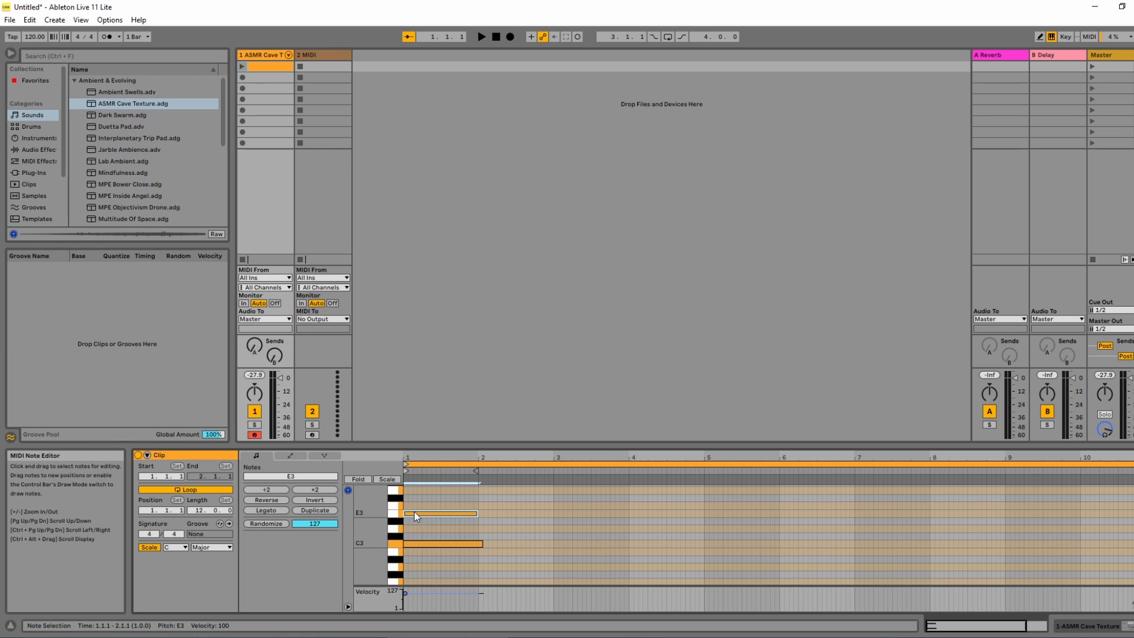
double_click(407, 492)
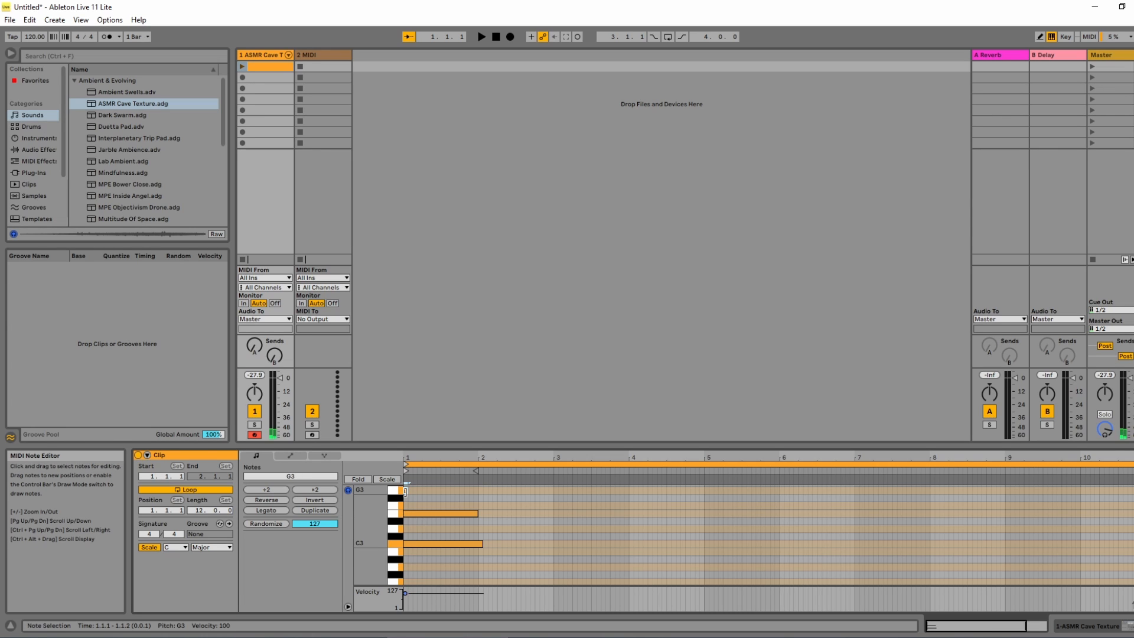
drag(406, 491, 474, 497)
drag(482, 545, 478, 545)
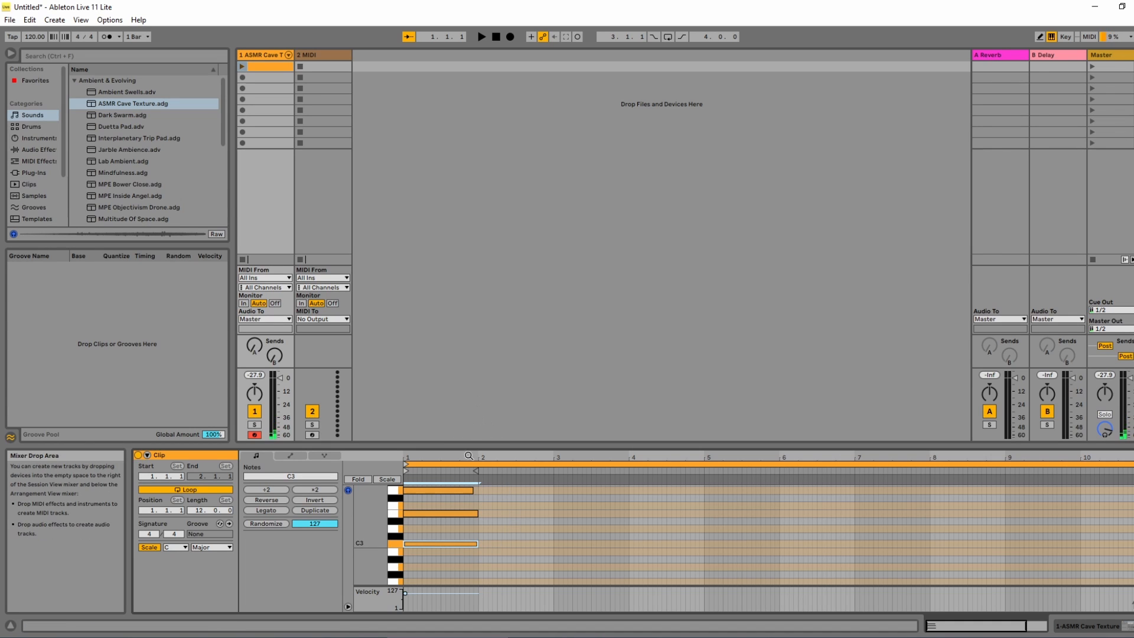
Lengthen the bar 1 G3 note to end at bar 2 and duplicate the C3, E3 and G3 chord into bar 2.
drag(473, 490, 478, 490)
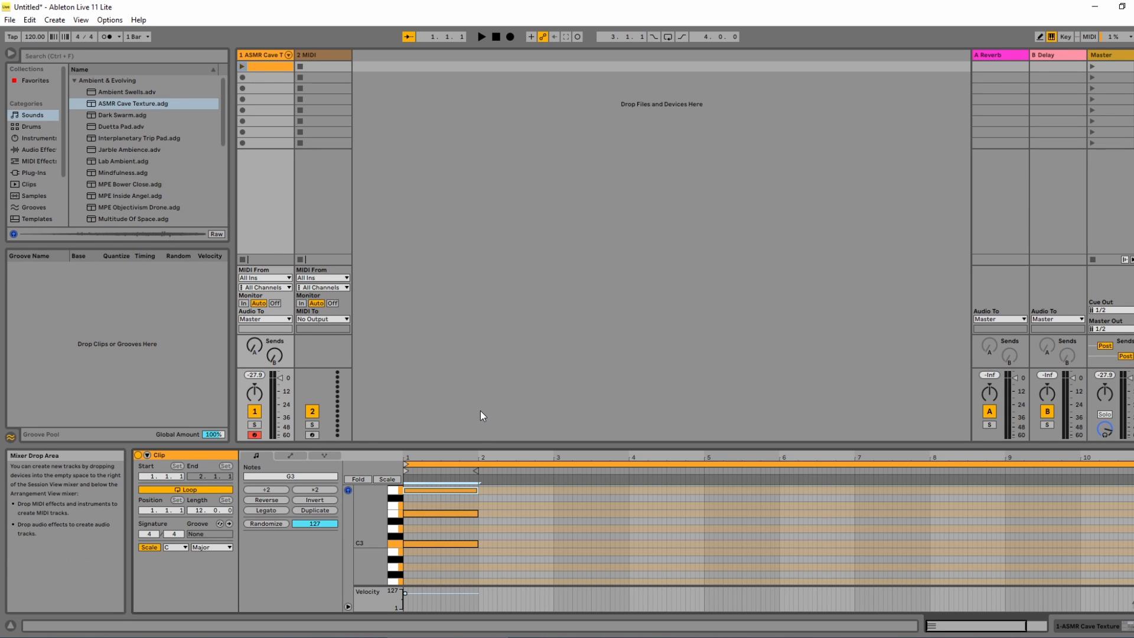
scroll(547, 558, up, 2)
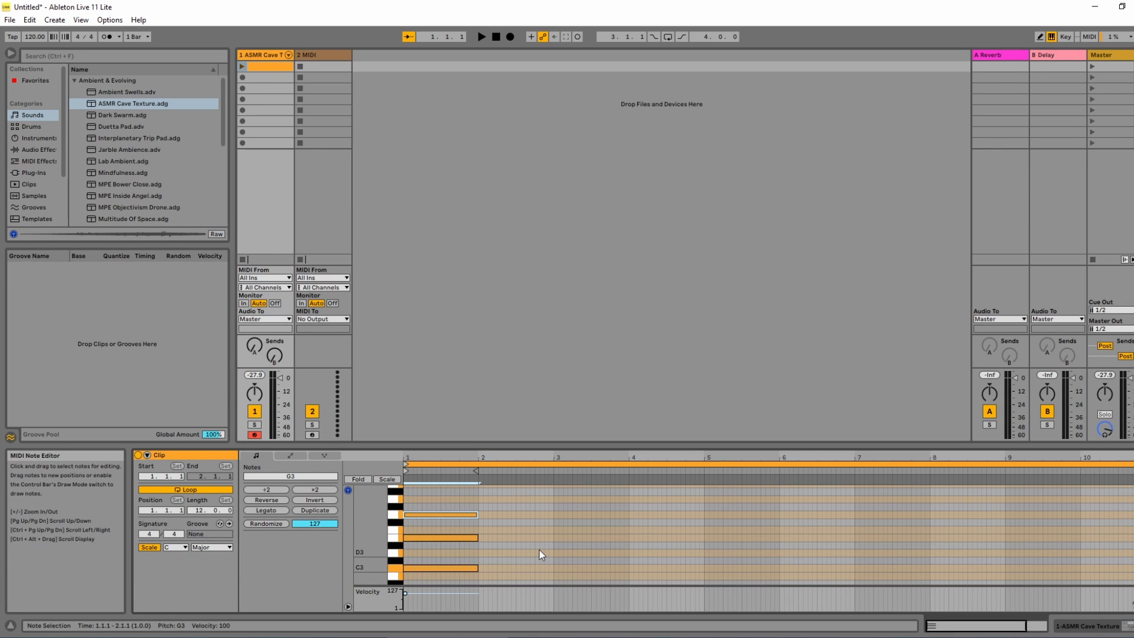
scroll(540, 546, down, 1)
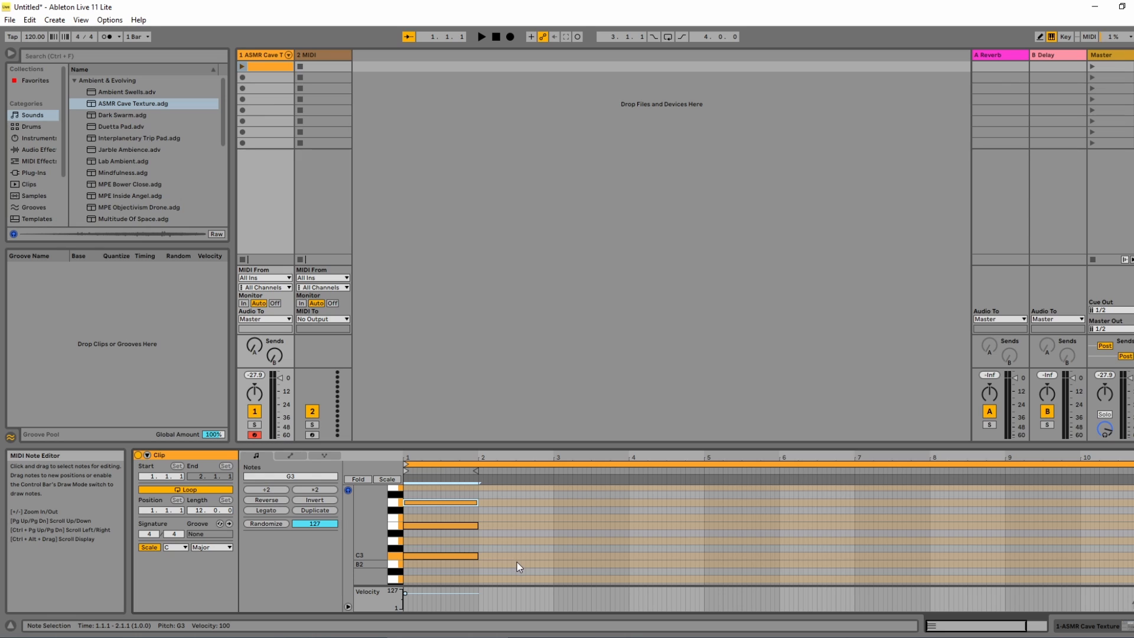
drag(517, 562, 418, 498)
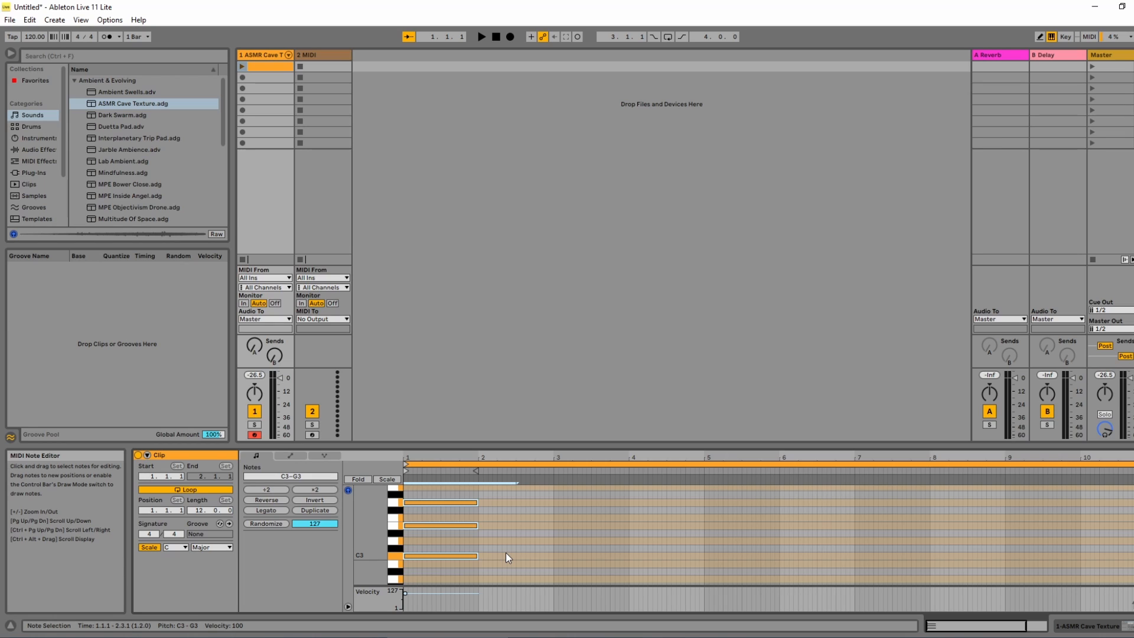
right_click(453, 527)
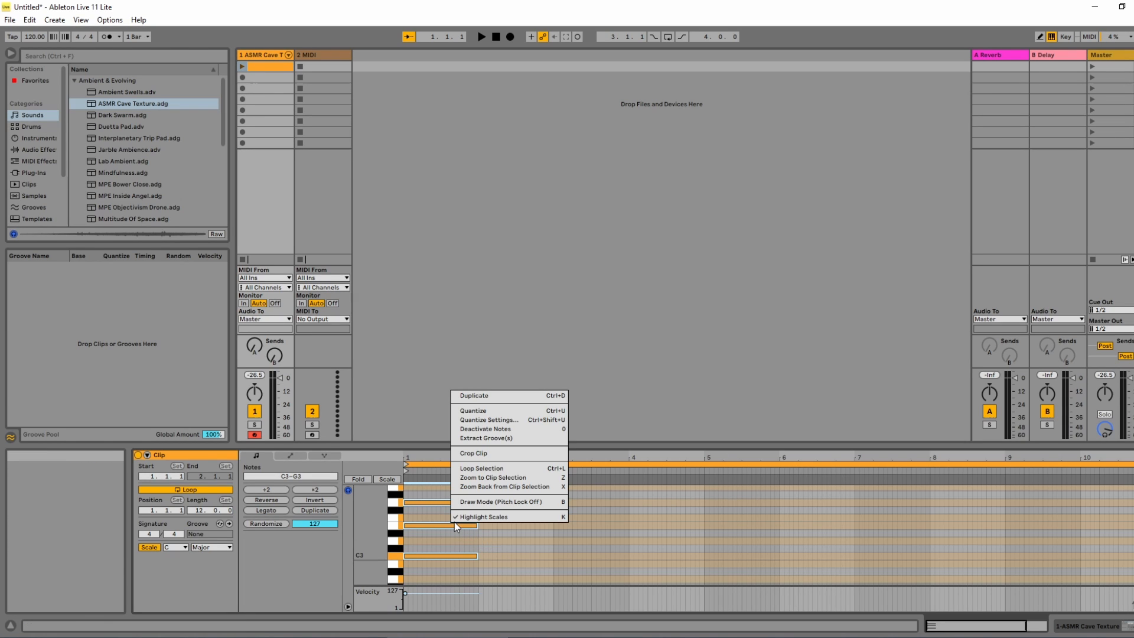
click(512, 400)
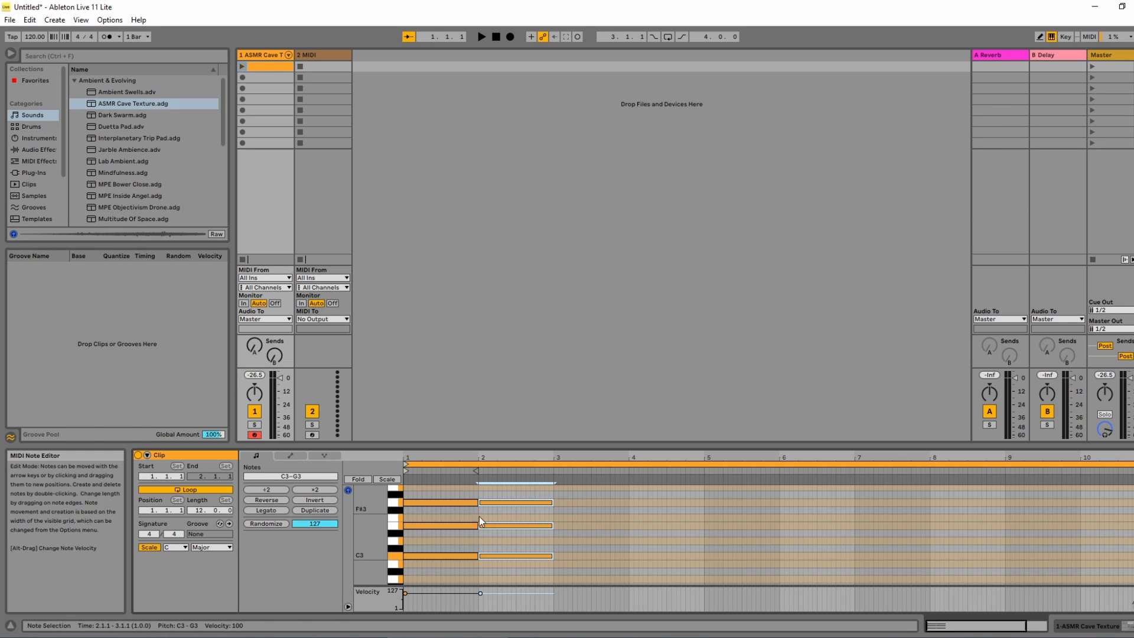
click(634, 501)
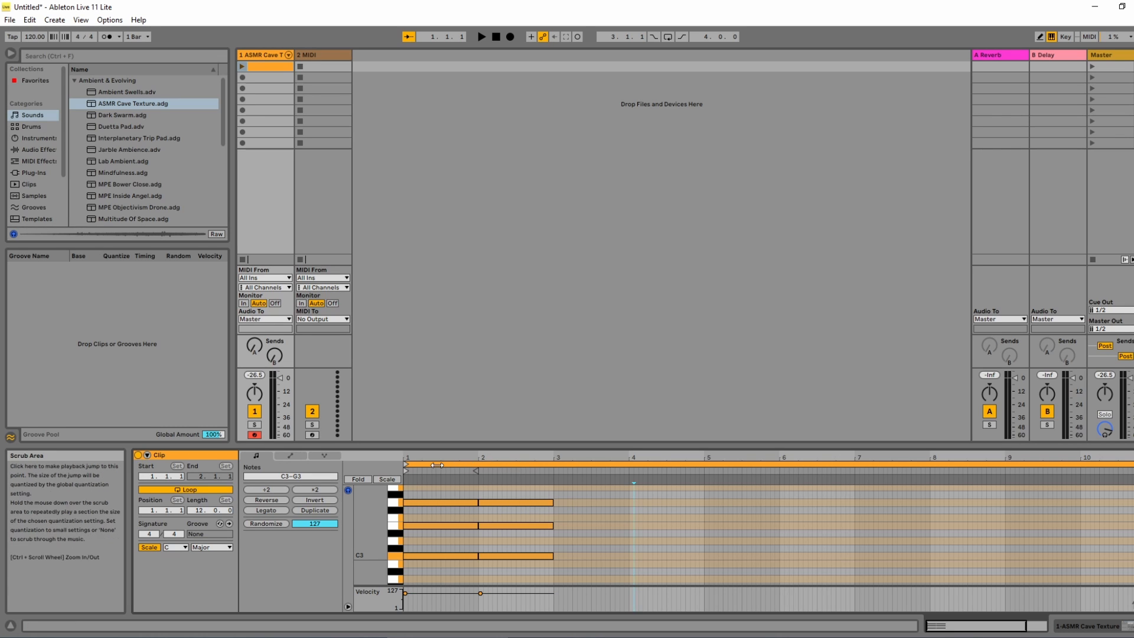
Duplicate the C major chords of bars 1 and 2 together into bars 3 and 4.
key(plus)
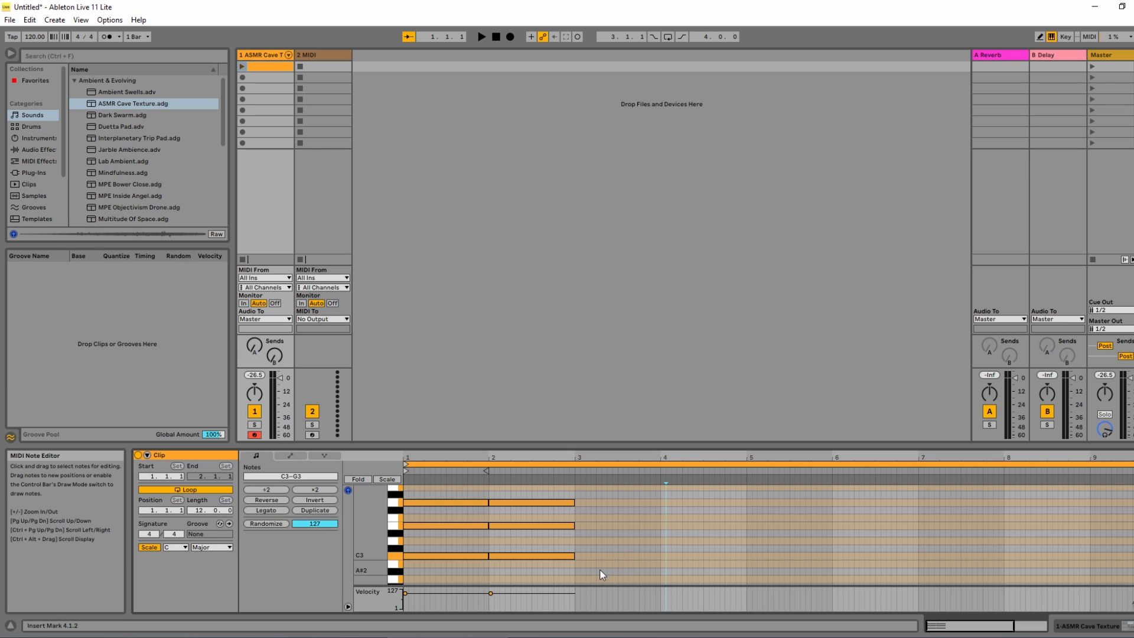
drag(601, 573, 435, 495)
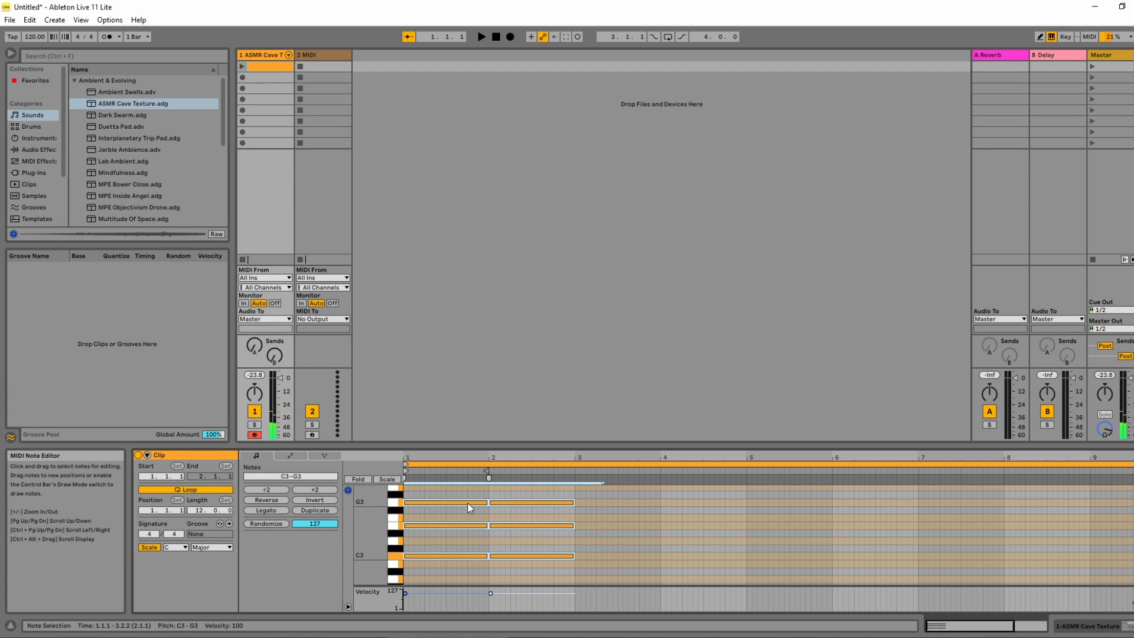
right_click(508, 506)
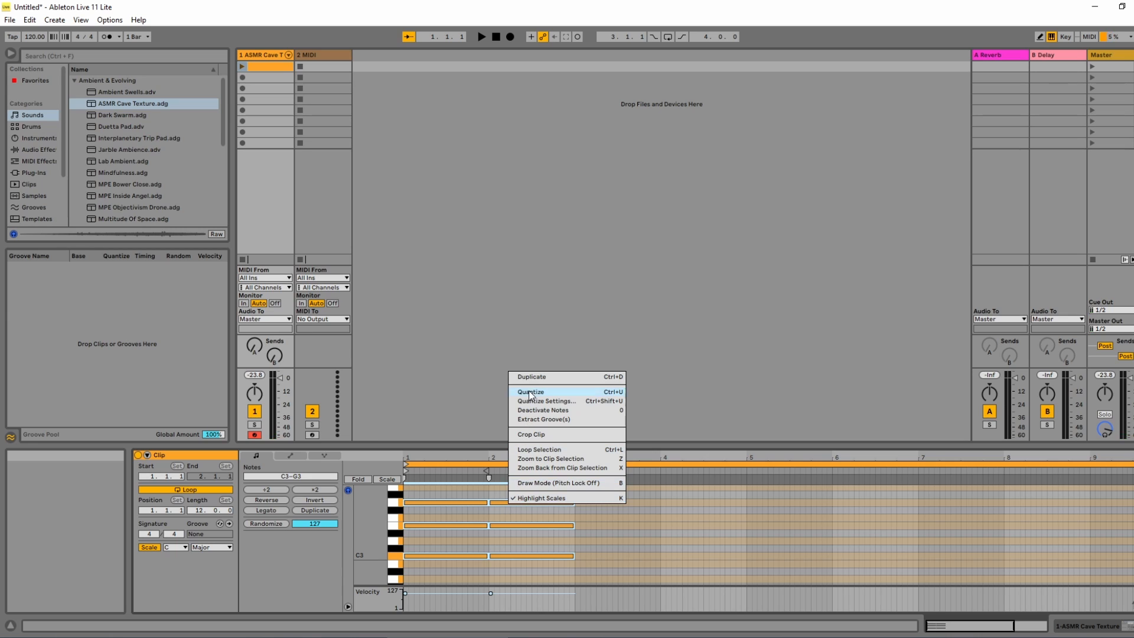
click(544, 378)
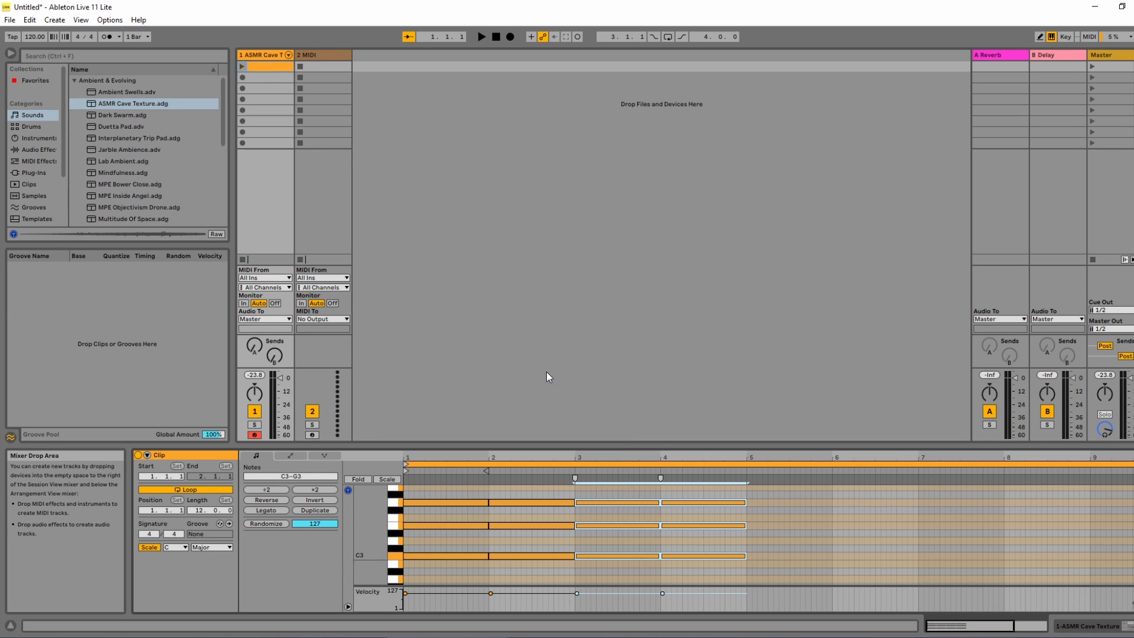
click(794, 523)
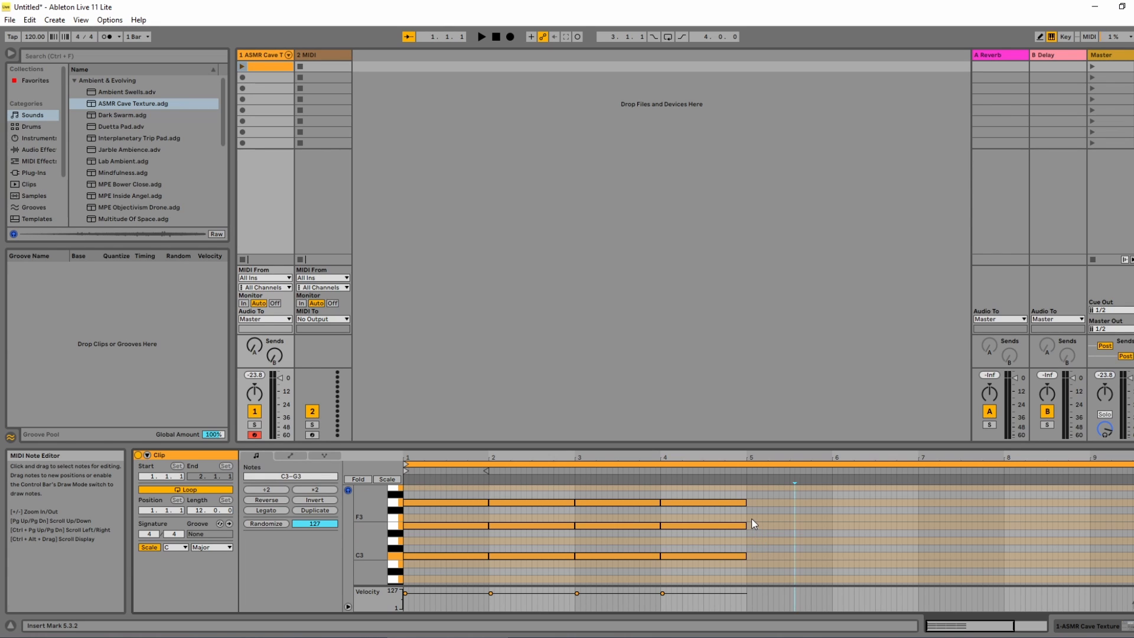
Draw F3, A3 and C4 notes from the start of bar 5, each one bar long.
drag(751, 519, 832, 518)
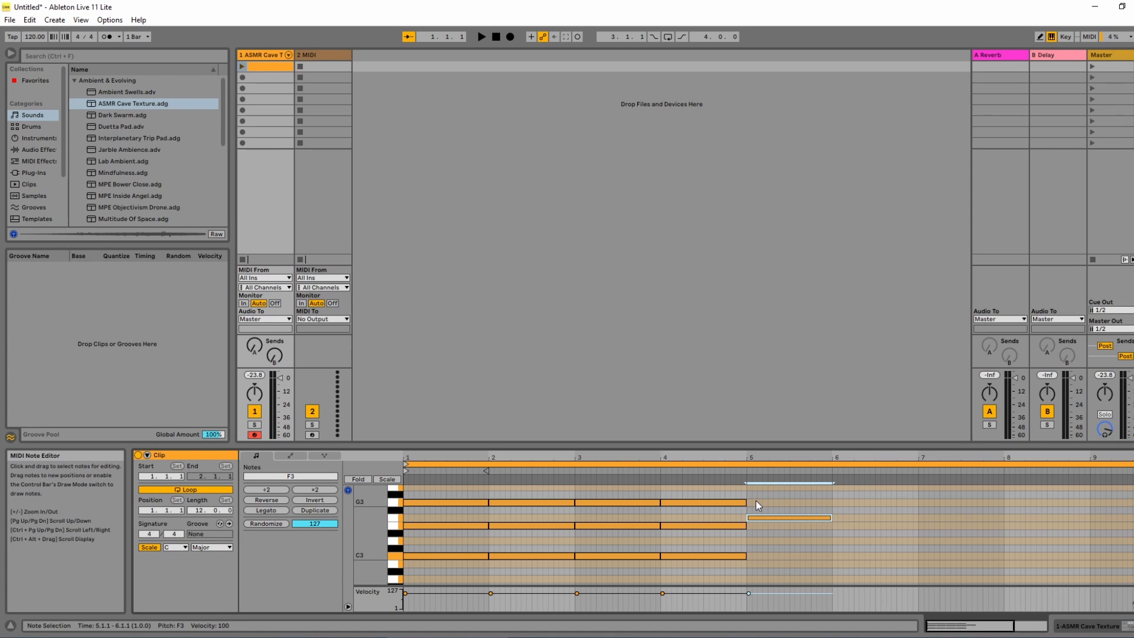
scroll(764, 514, up, 1)
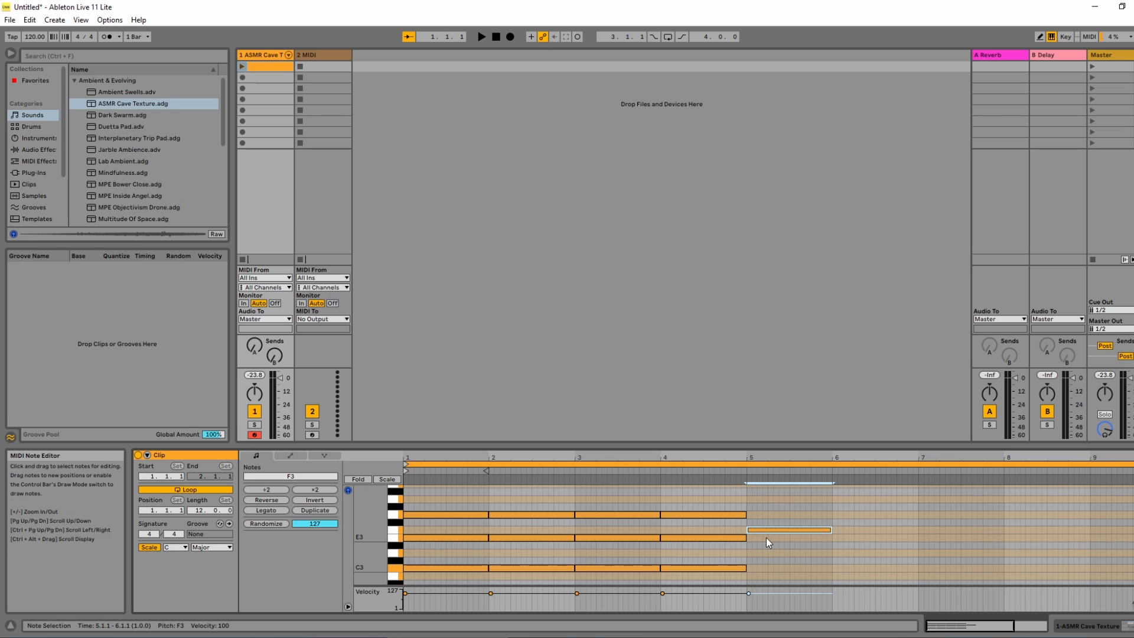
double_click(749, 500)
drag(750, 499, 821, 506)
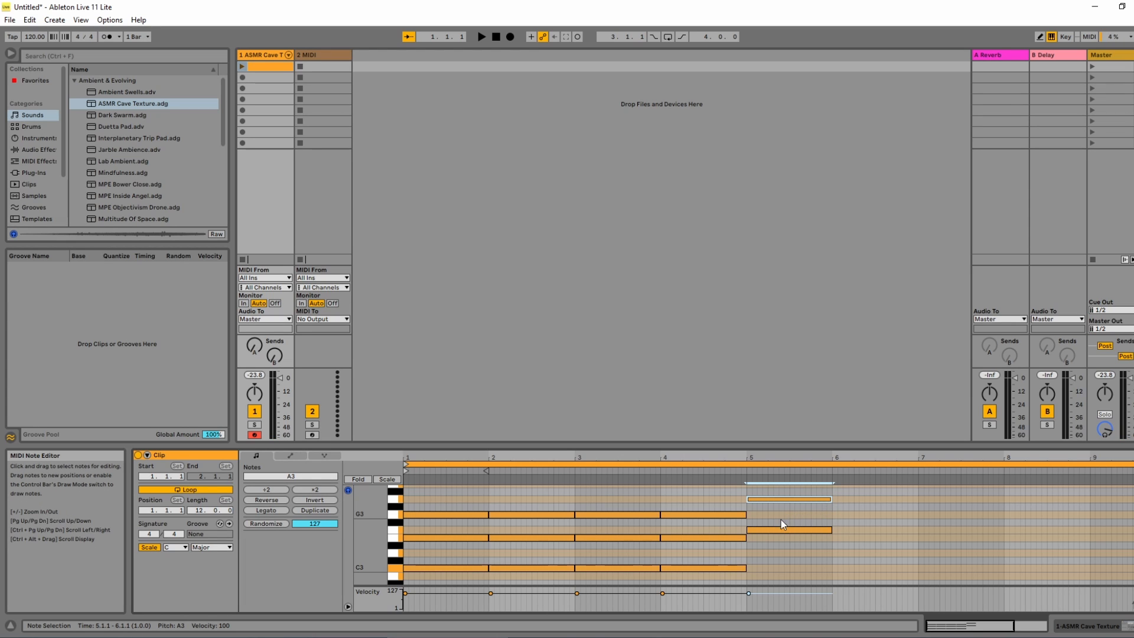
scroll(781, 519, up, 2)
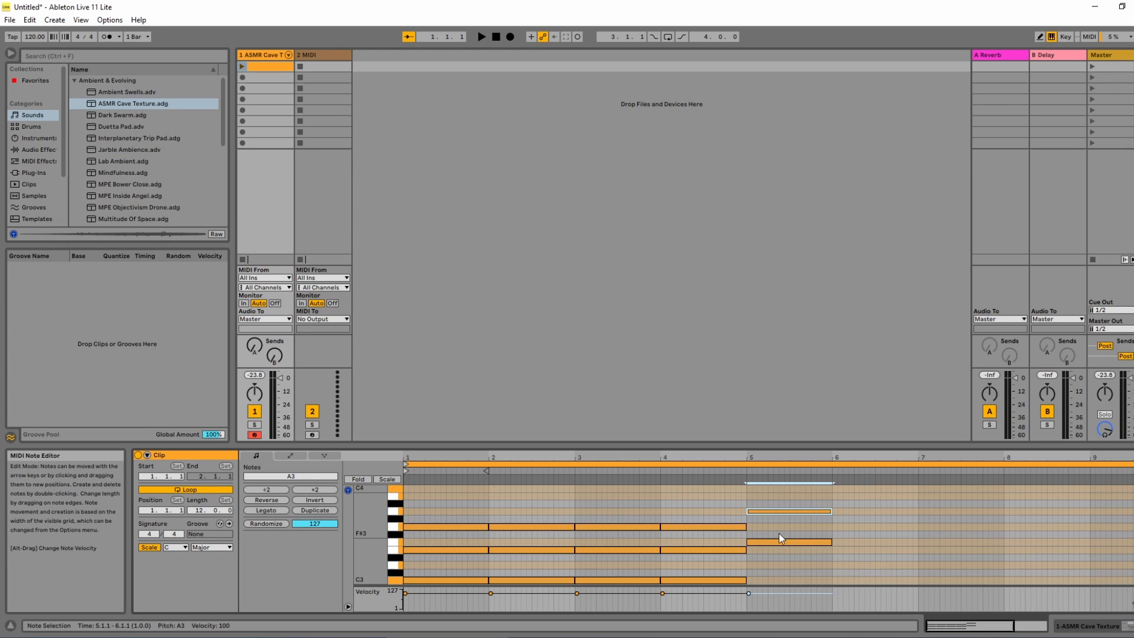
click(751, 501)
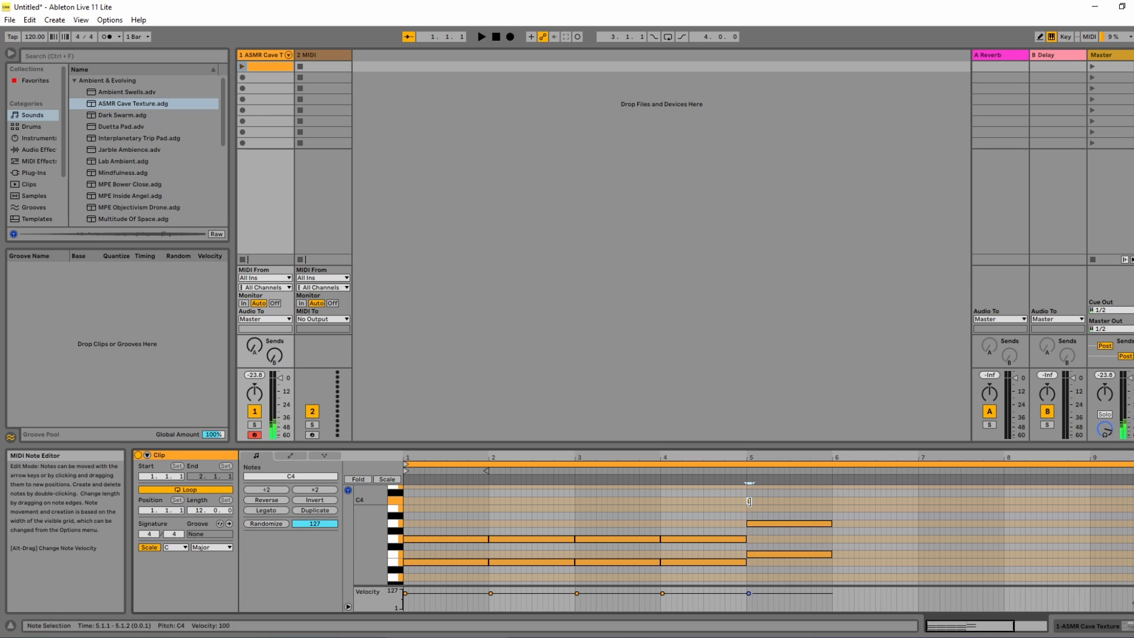
double_click(750, 502)
drag(765, 502, 832, 502)
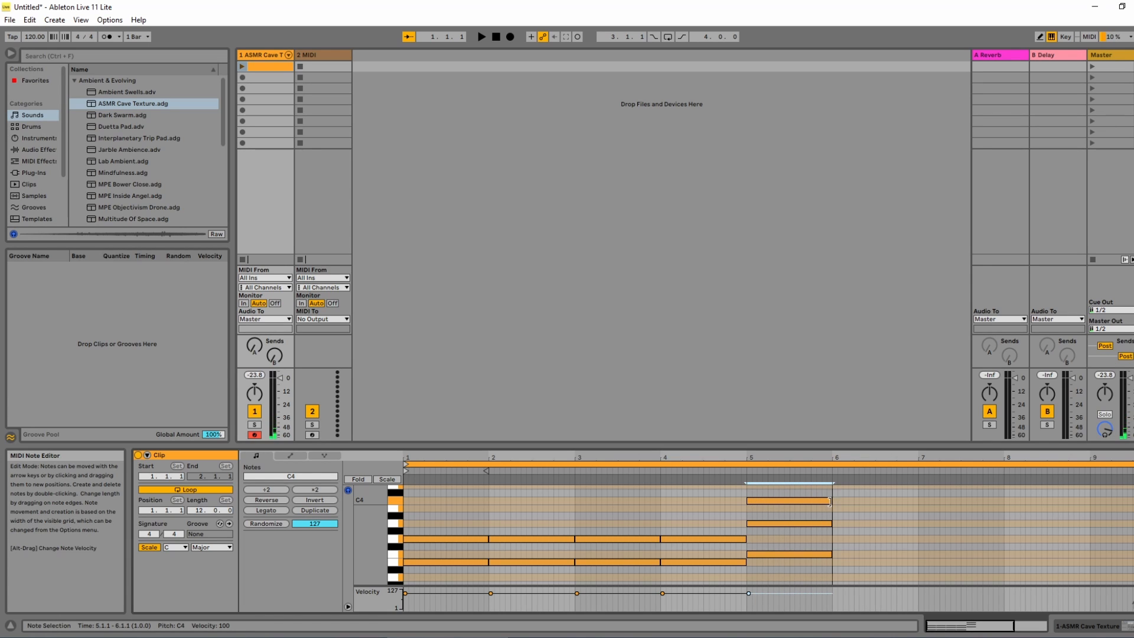
Duplicate the F3, A3 and C4 chord from bar 5 into bar 6.
click(862, 509)
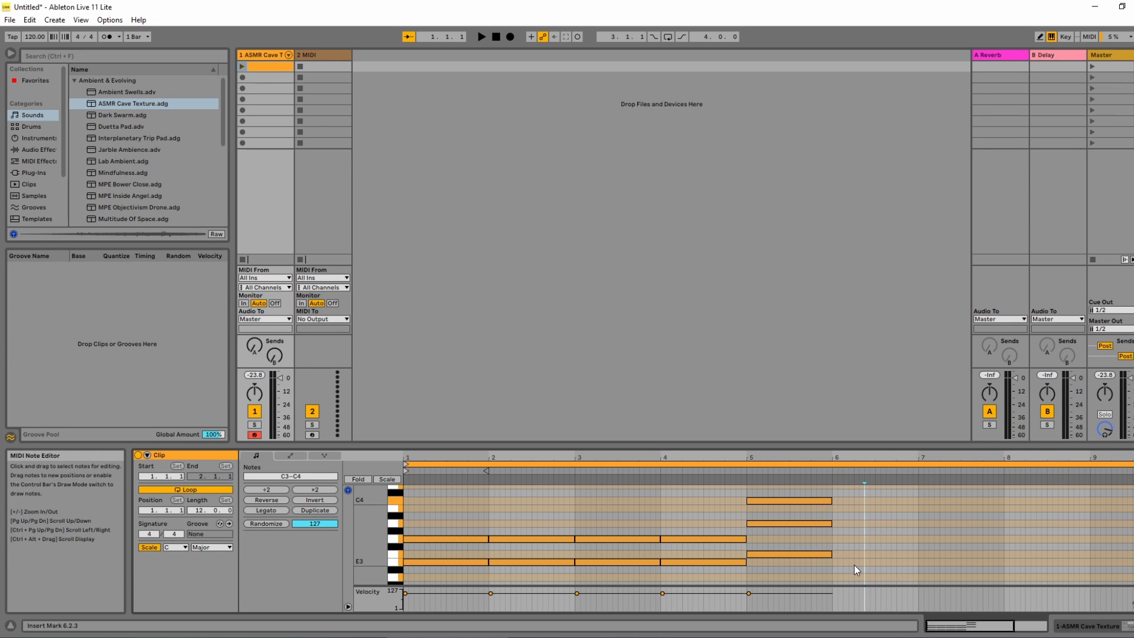
drag(854, 564, 780, 498)
right_click(783, 498)
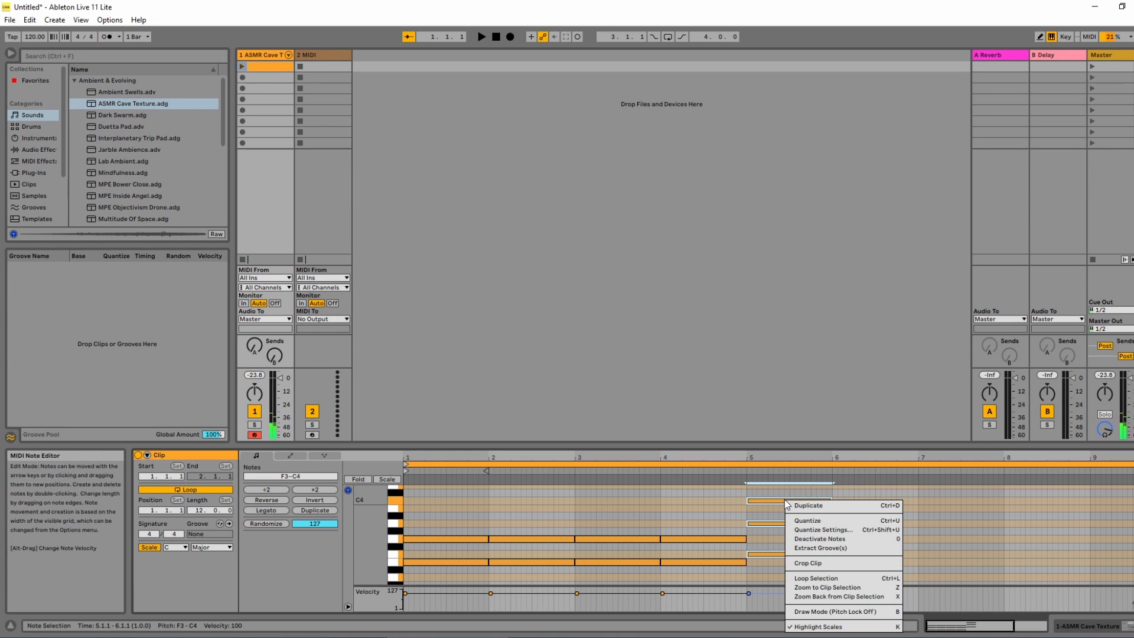
click(808, 506)
click(946, 518)
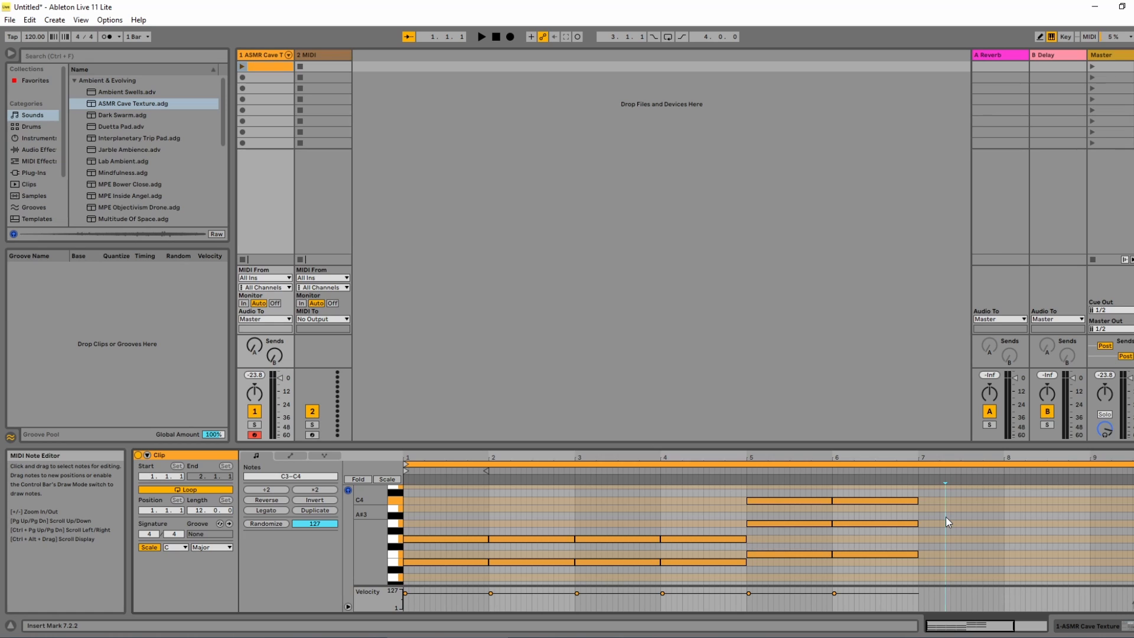
Draw G3, E3 and C3 notes from the start of bar 7, each one bar long.
scroll(945, 517, down, 2)
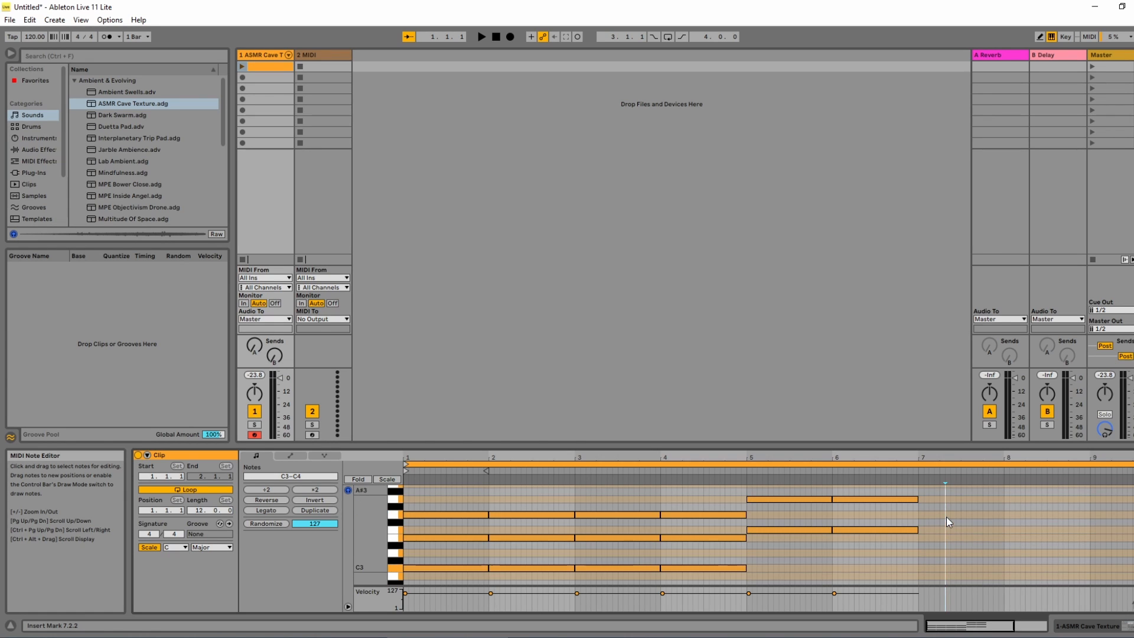
scroll(945, 515, up, 1)
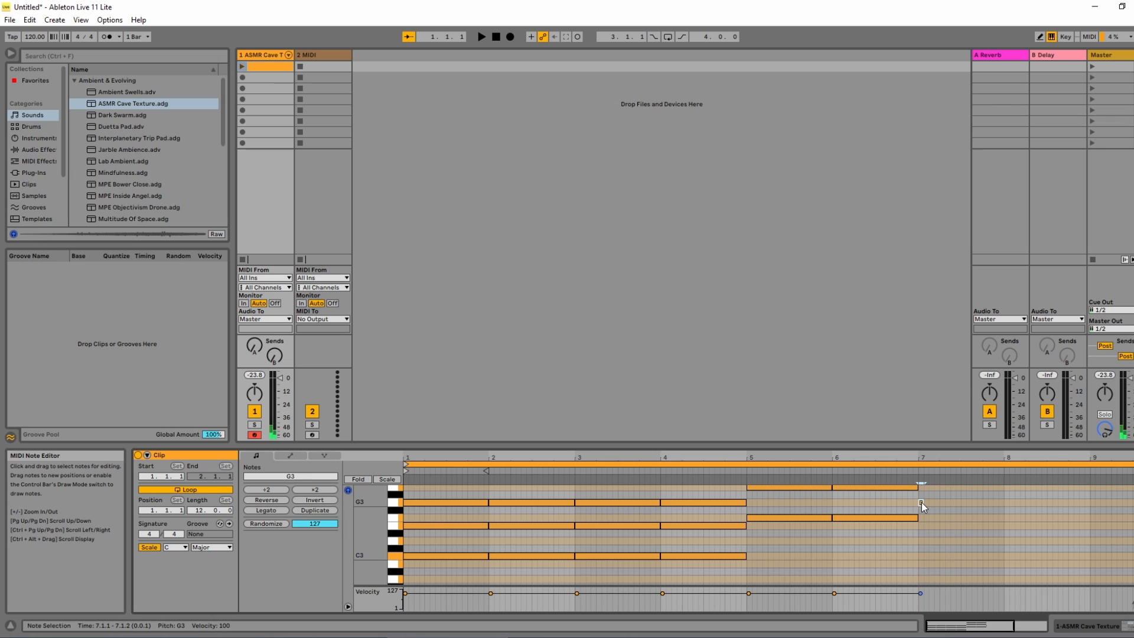
drag(922, 502, 1003, 505)
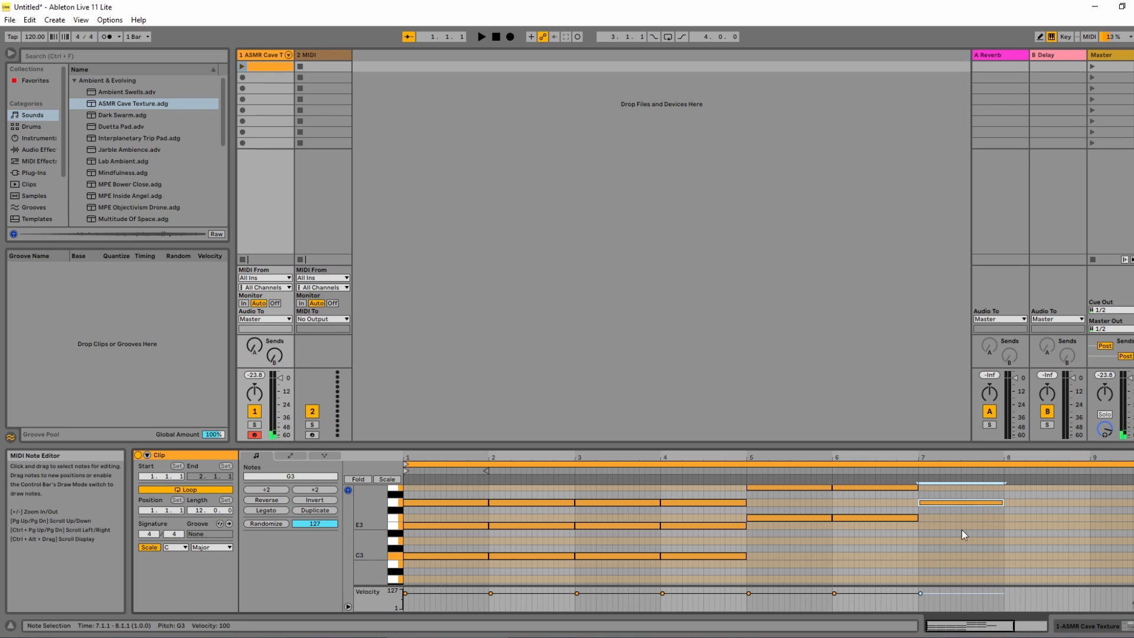
drag(920, 525, 1004, 526)
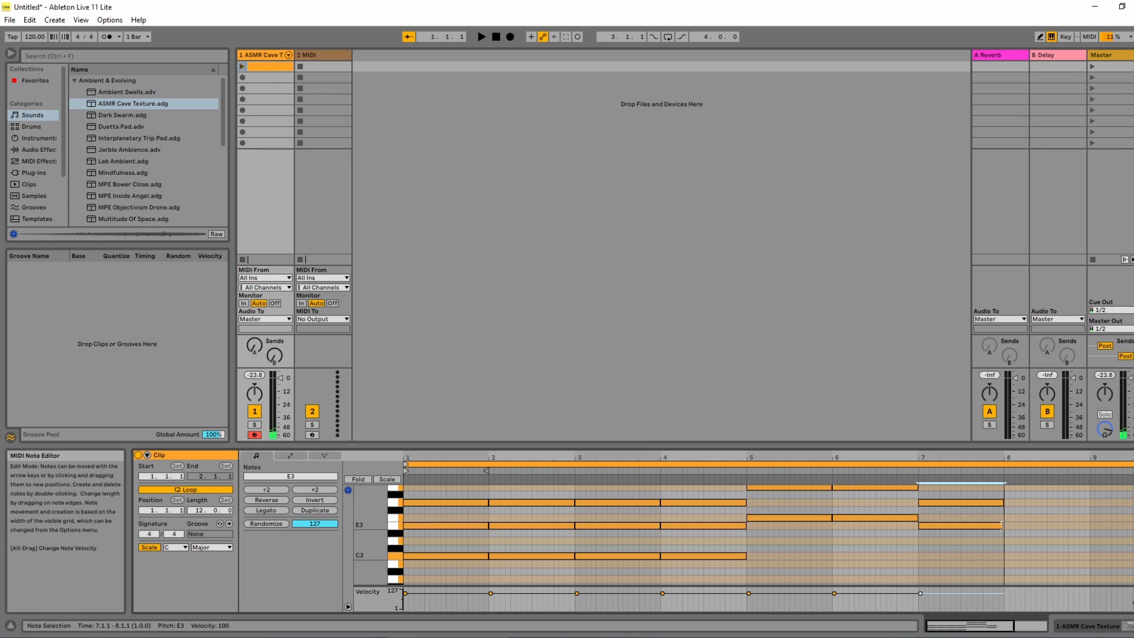
click(921, 557)
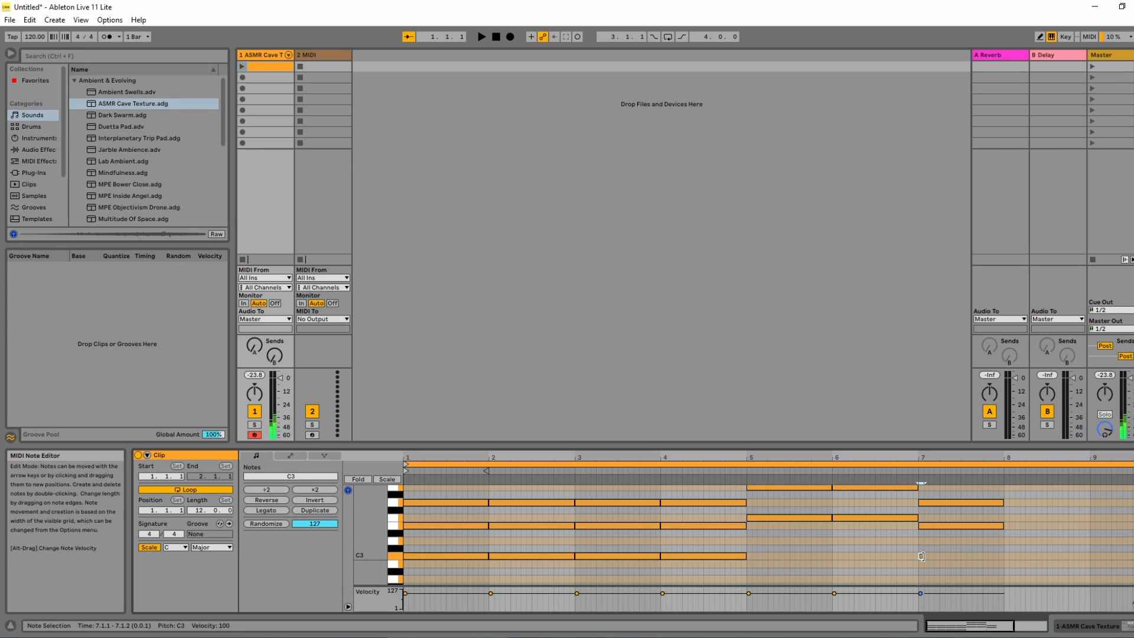
drag(921, 558, 970, 504)
Duplicate the C3, E3 and G3 chord from bar 7 into bar 8.
right_click(969, 503)
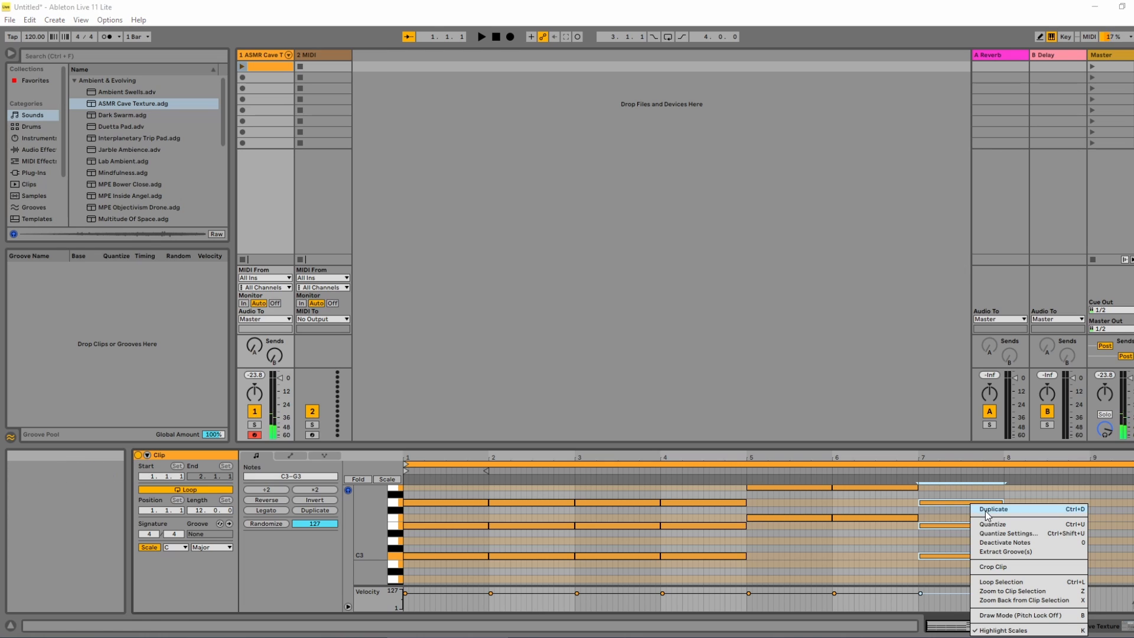
click(993, 509)
click(1114, 515)
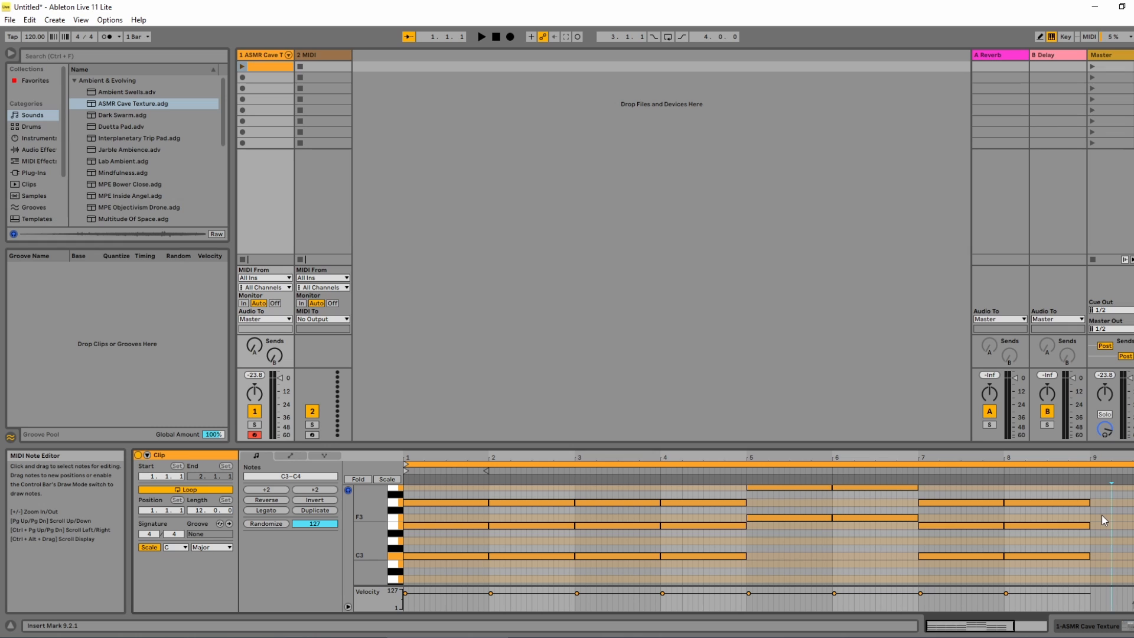
Draw G3, B3 and D4 notes from the start of bar 9, each one bar long.
drag(1073, 458, 769, 458)
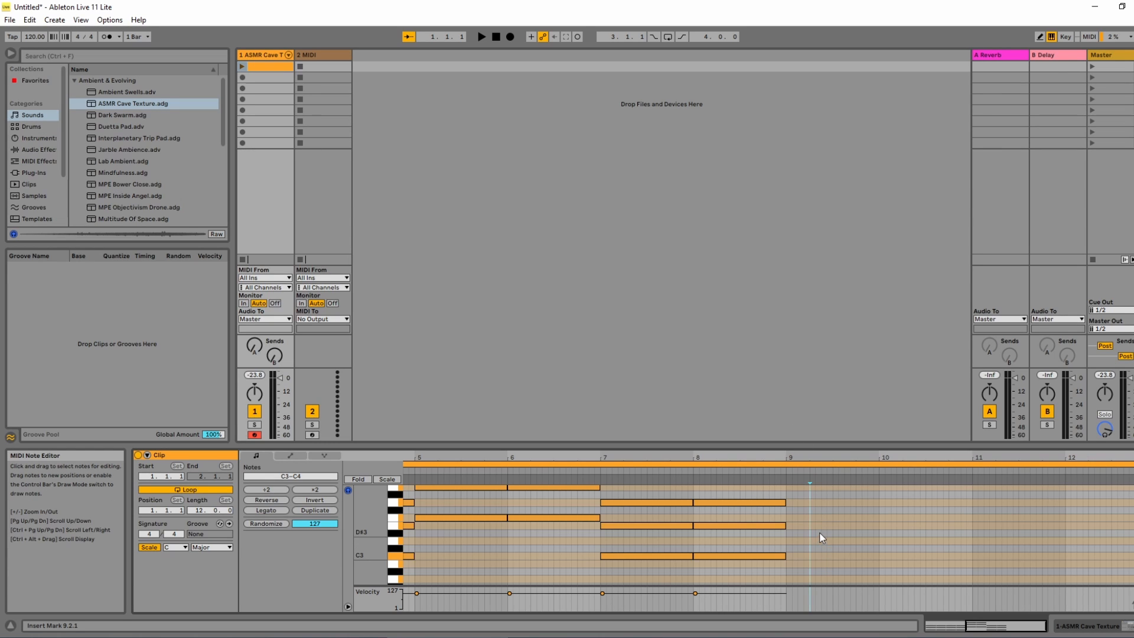
double_click(790, 503)
drag(789, 504, 879, 506)
scroll(834, 535, up, 3)
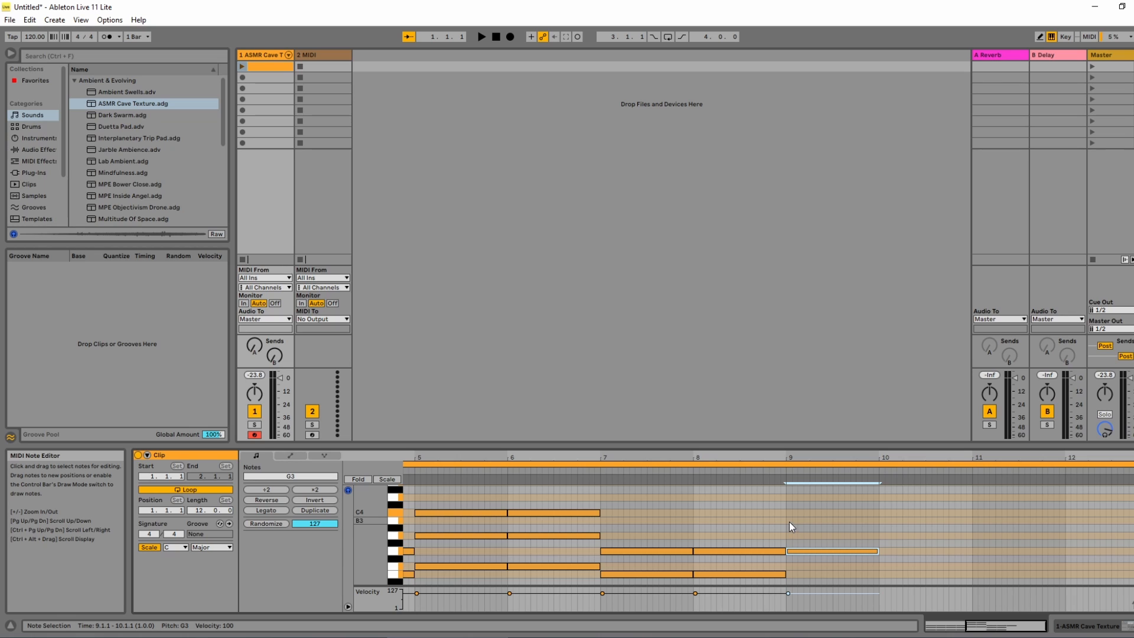
click(789, 523)
drag(789, 523, 879, 523)
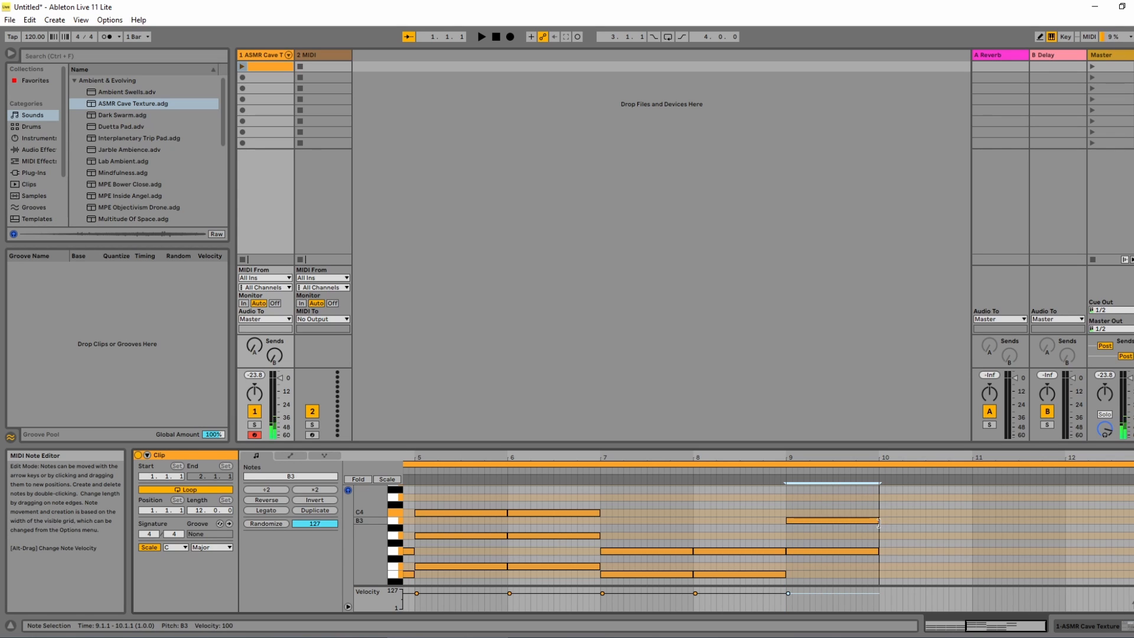
click(790, 497)
drag(789, 496, 877, 497)
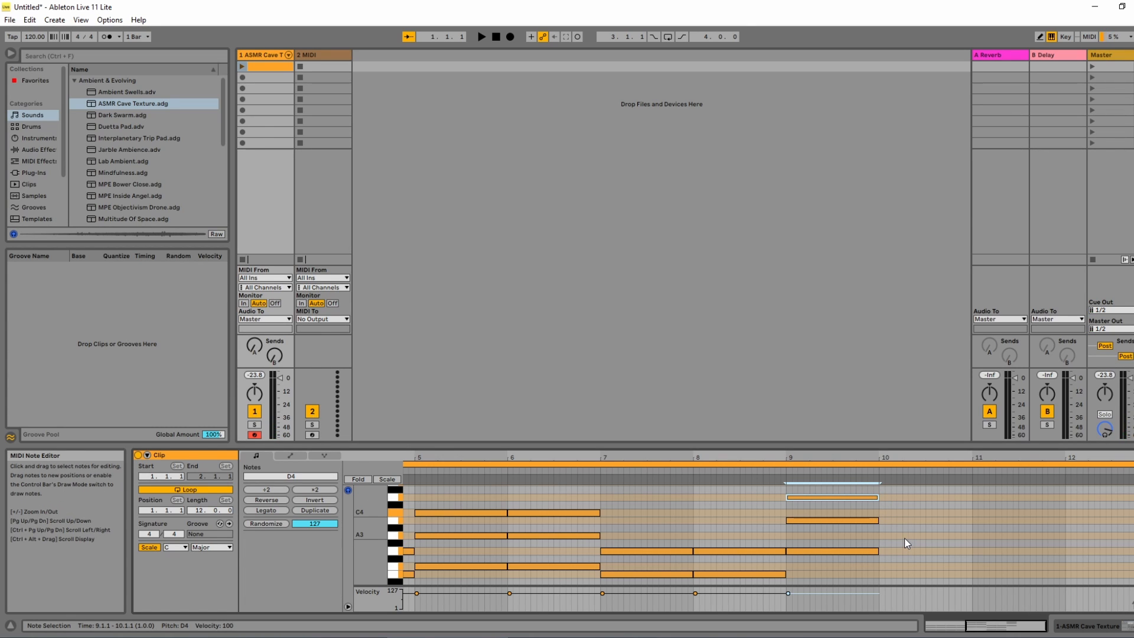
Duplicate the G3, B3 and D4 chord from bar 9 into bar 10.
drag(904, 562, 821, 496)
right_click(821, 497)
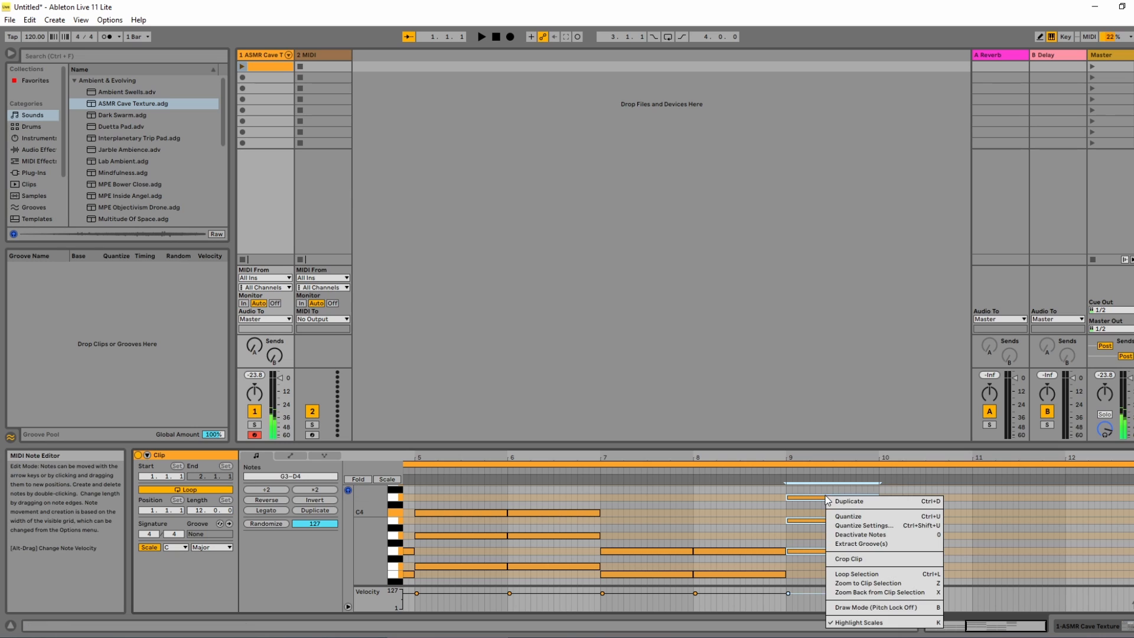
click(838, 498)
click(1006, 528)
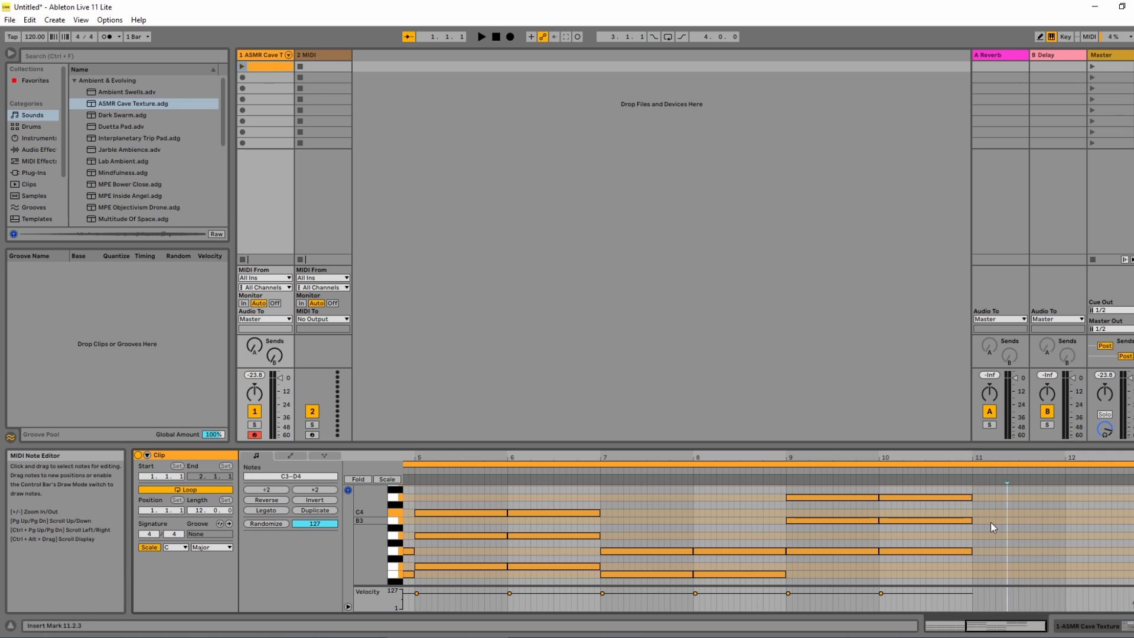
scroll(995, 522, down, 3)
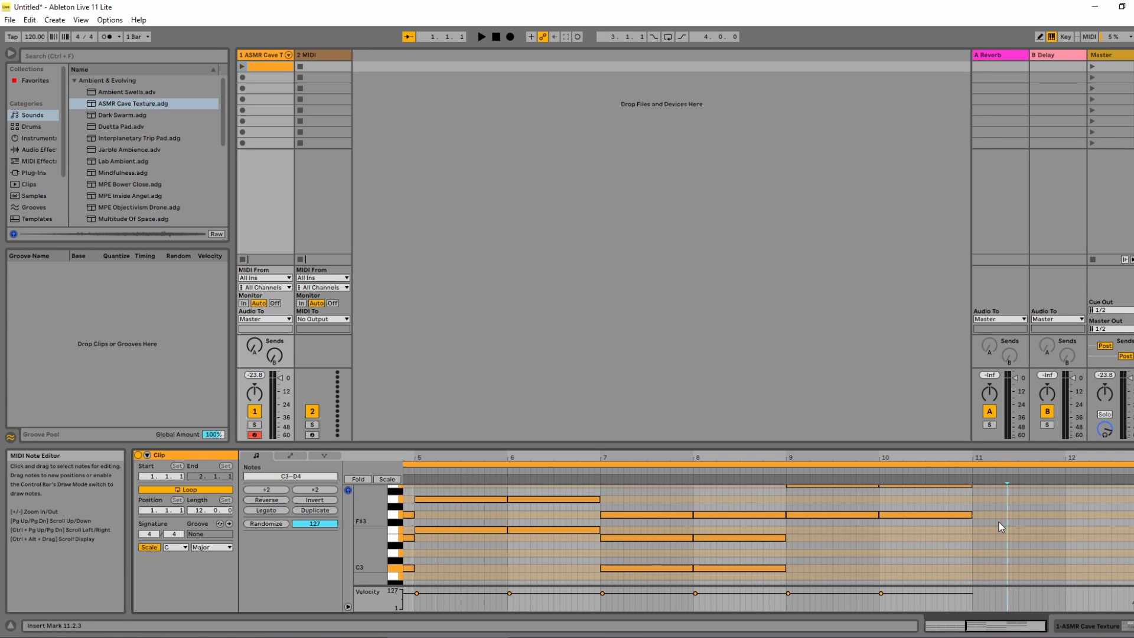
Draw C3, E3 and G3 notes from the start of bar 11, each one bar long.
double_click(975, 556)
drag(976, 558, 1064, 557)
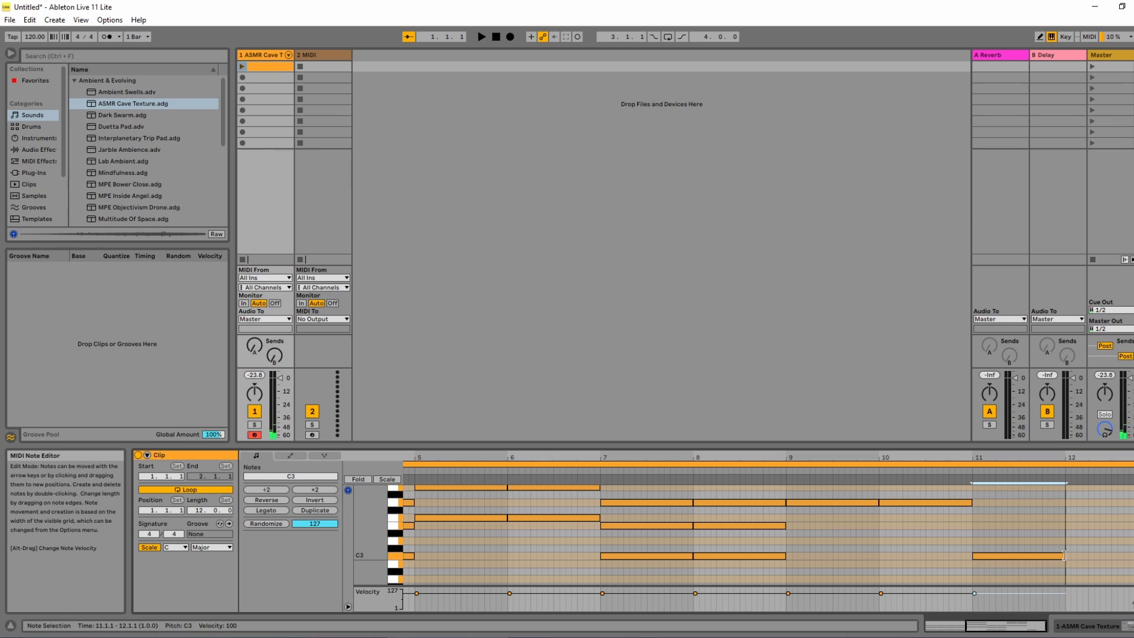
double_click(975, 525)
drag(978, 526, 1064, 534)
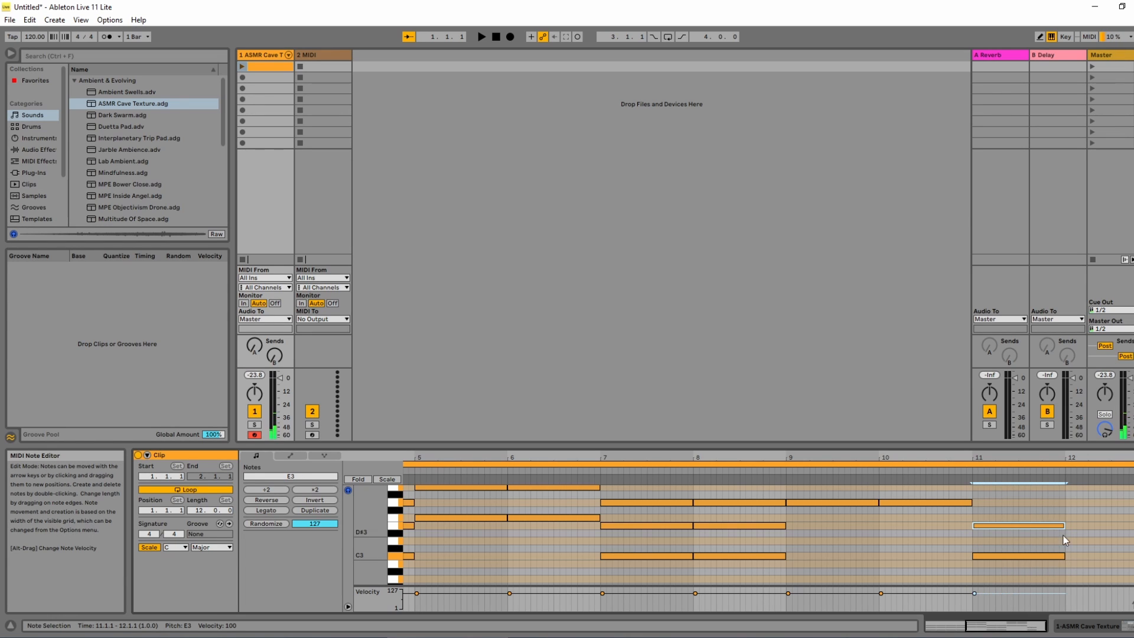
double_click(980, 504)
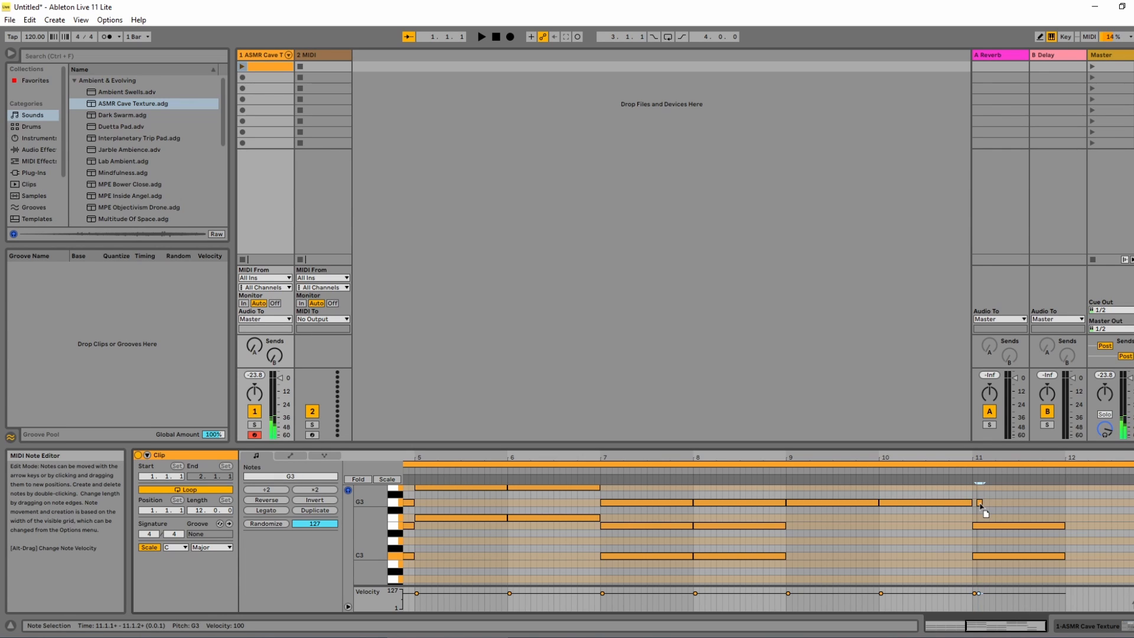
drag(982, 506, 977, 506)
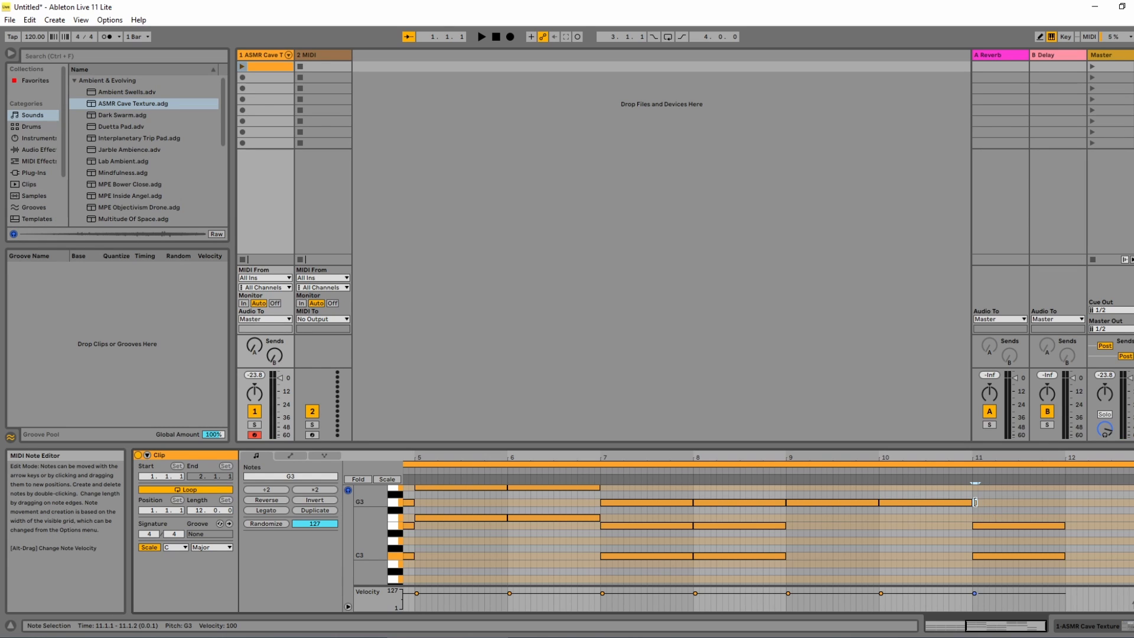
drag(976, 503, 1065, 504)
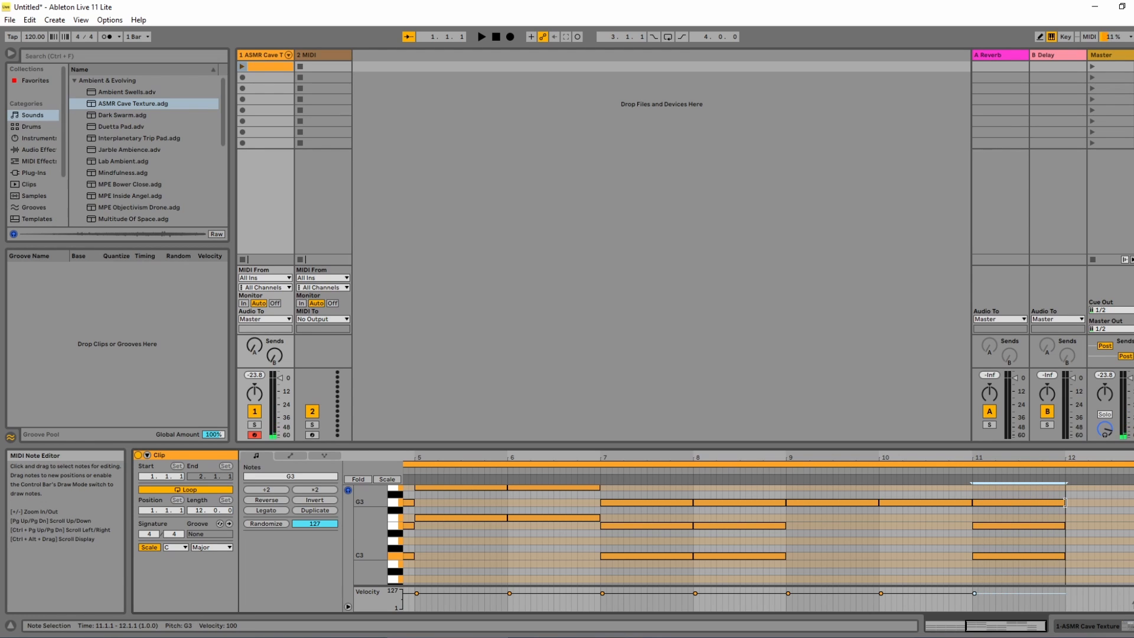
Duplicate the C3, E3 and G3 chord from bar 11 into bar 12.
click(1089, 534)
drag(1093, 567, 1007, 504)
right_click(1005, 501)
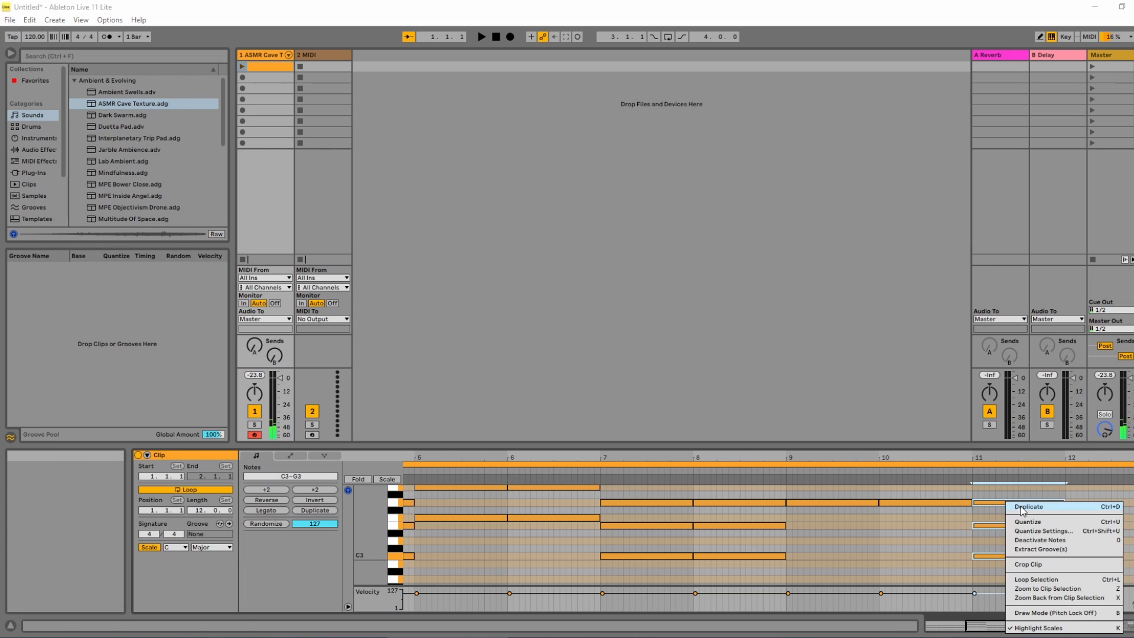
click(976, 526)
click(898, 544)
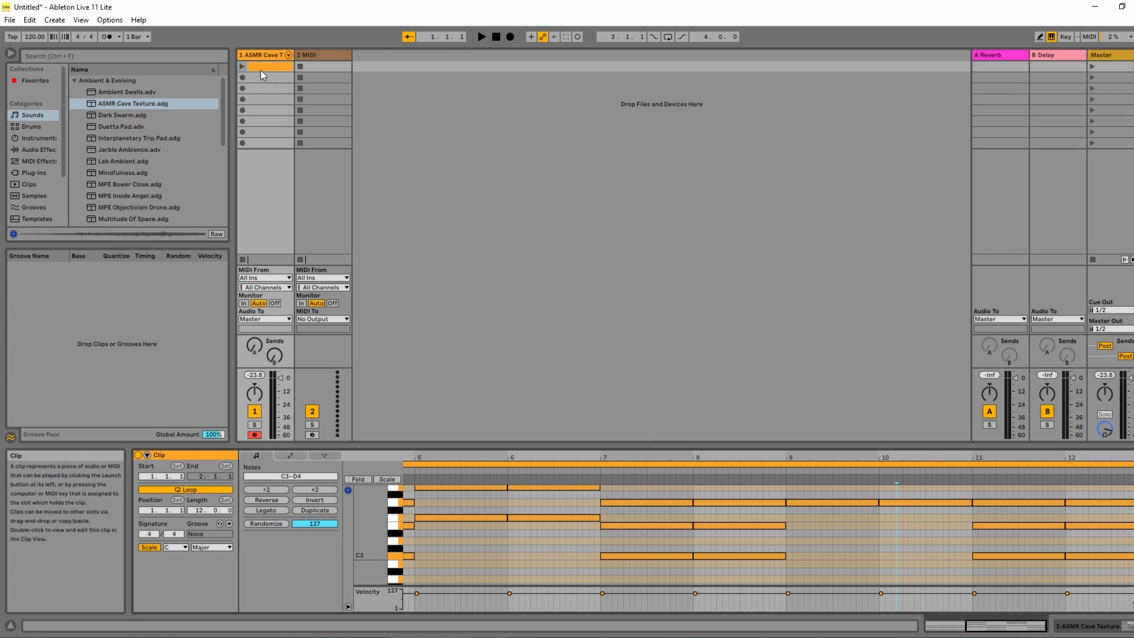
Play the finished chord progression clip to listen through it, and stop playback.
click(481, 39)
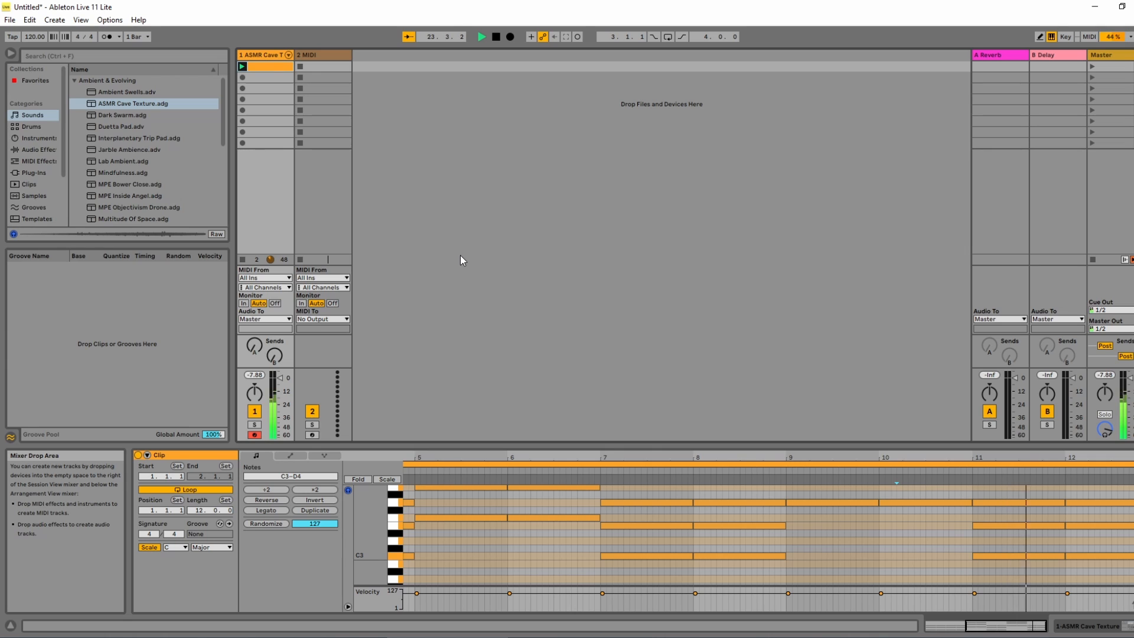
click(496, 36)
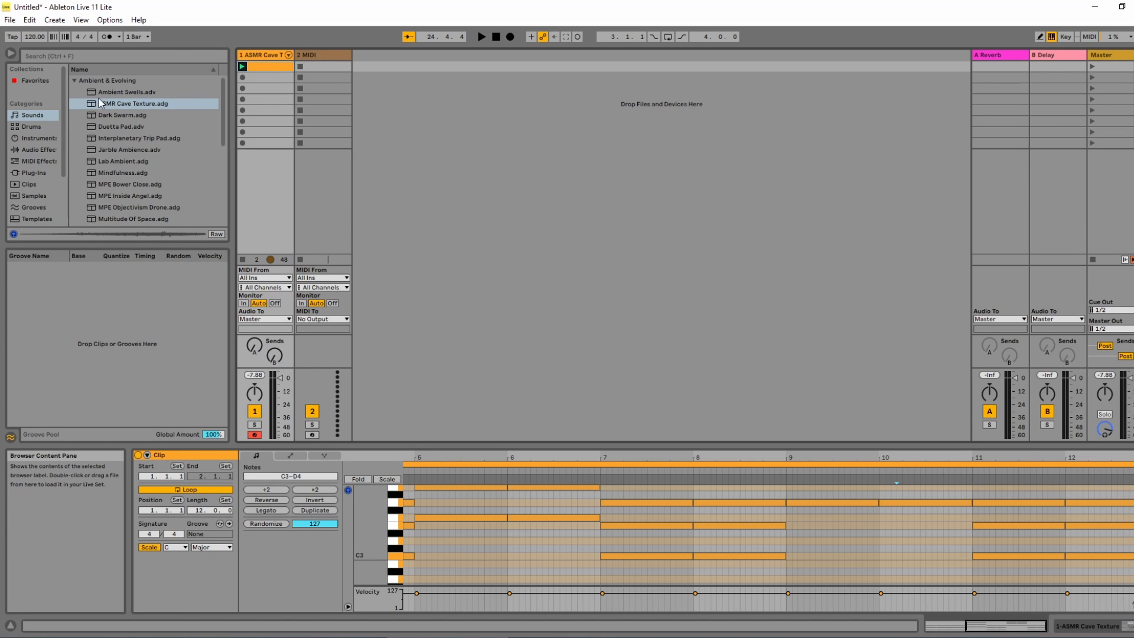
Load ASMR Cave Texture.adg onto track 2 and create an empty MIDI clip in its first slot.
drag(108, 101, 324, 65)
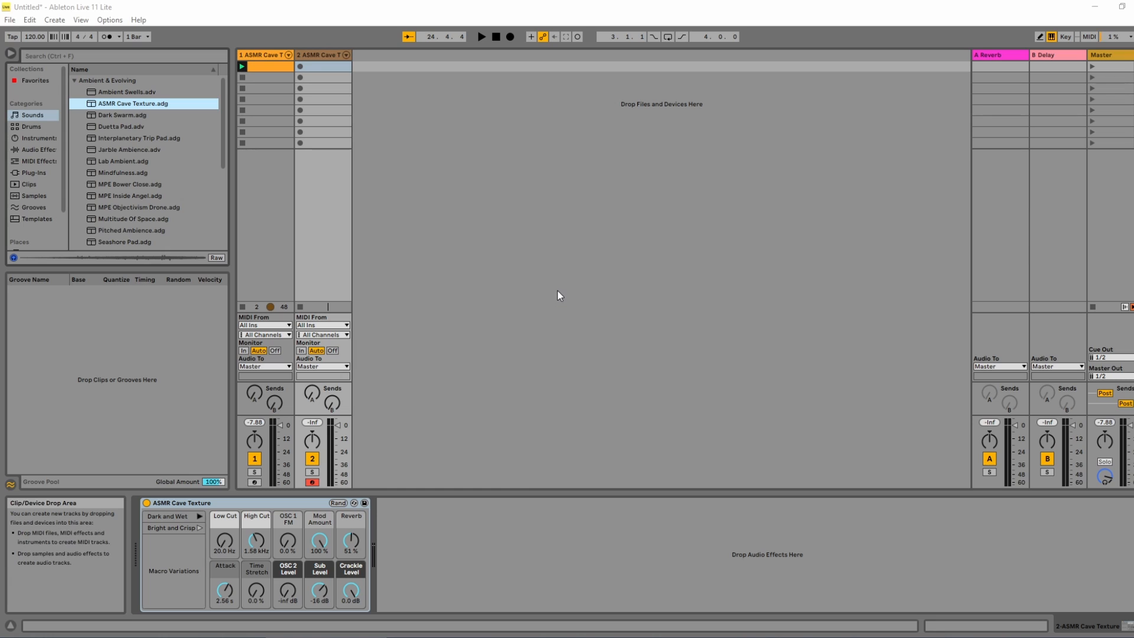
double_click(310, 66)
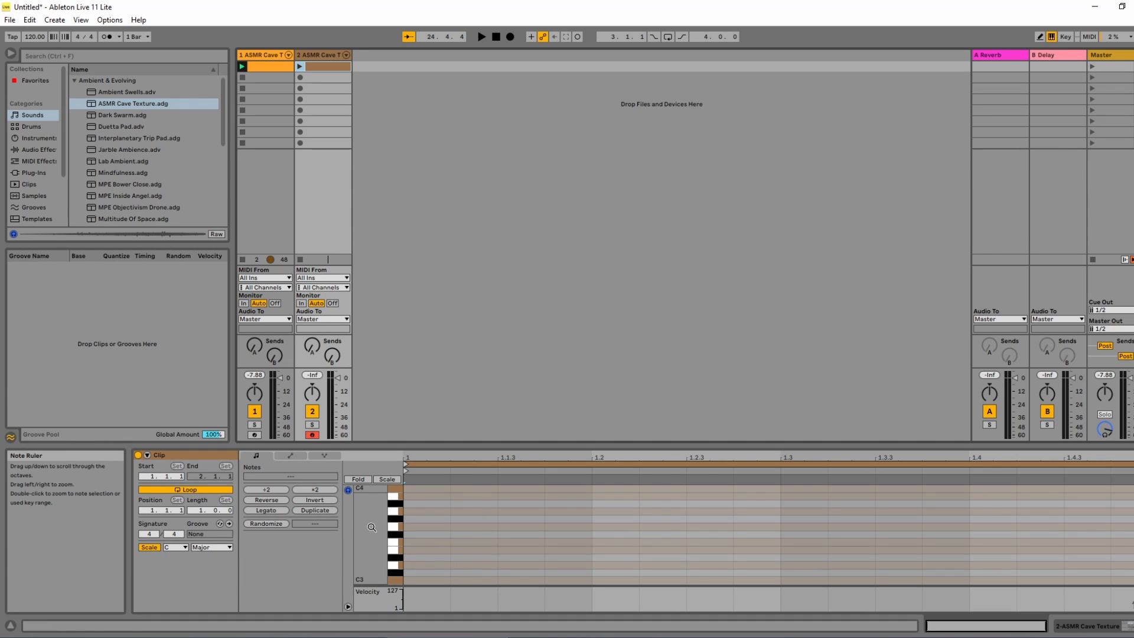
Audition individual piano roll keys in the octave above C4, including E4 and D4, for the melody.
scroll(379, 530, up, 3)
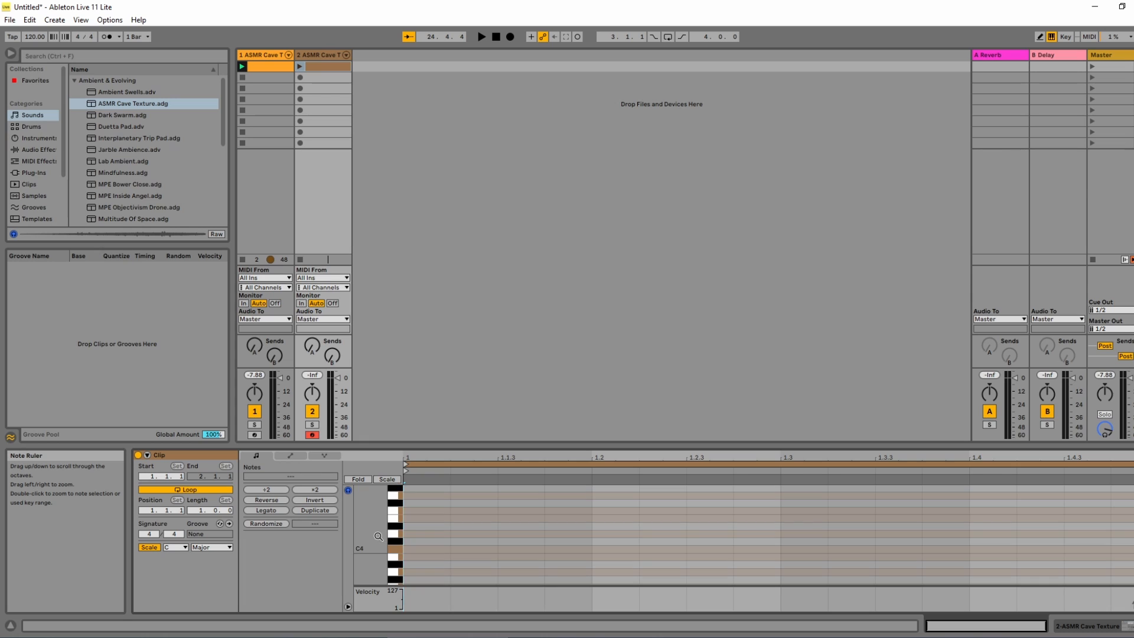
scroll(381, 545, up, 1)
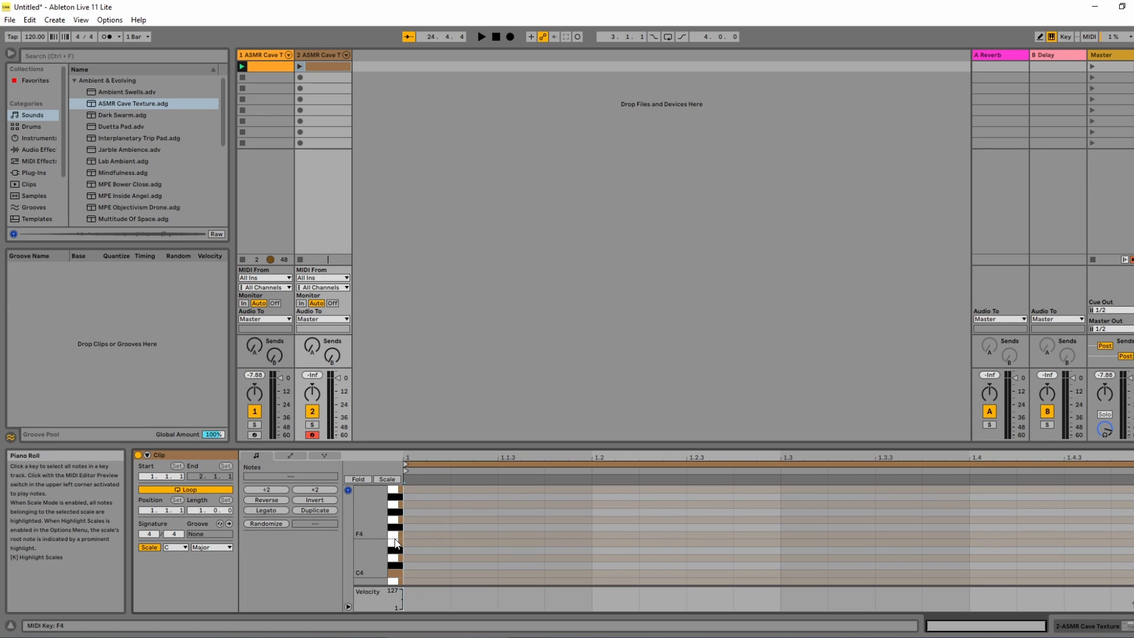
click(395, 540)
click(397, 545)
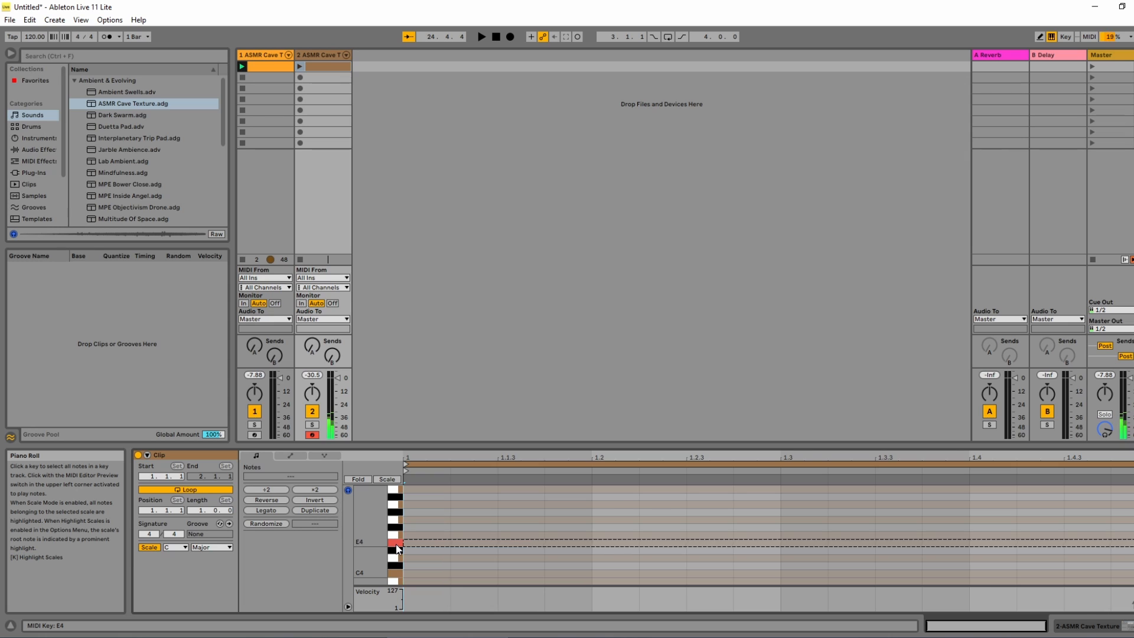
click(397, 558)
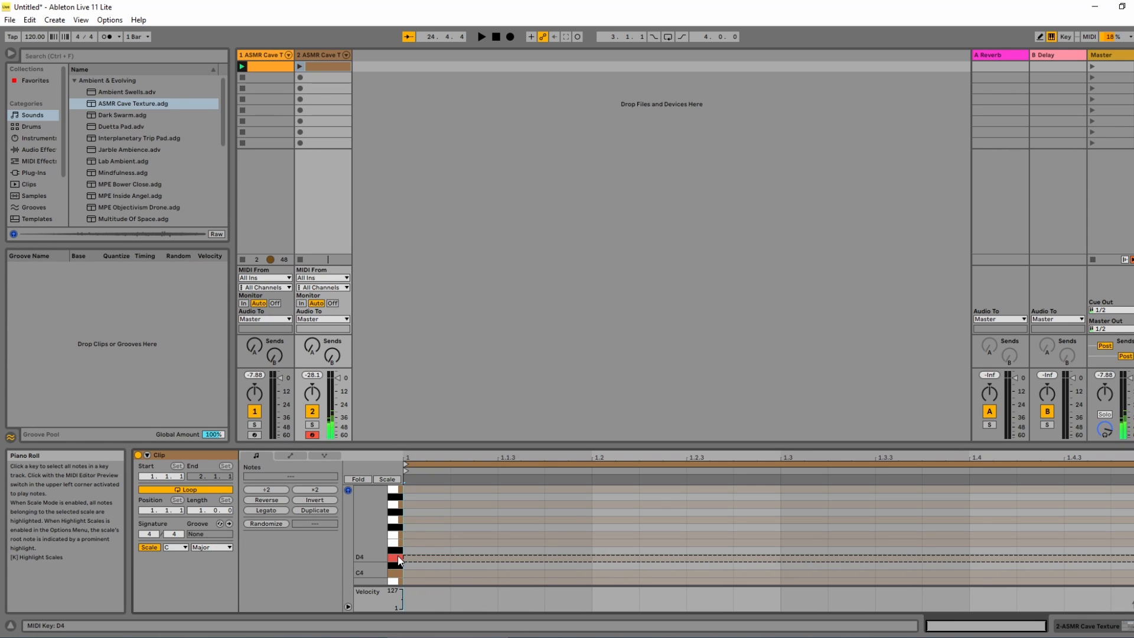
click(398, 516)
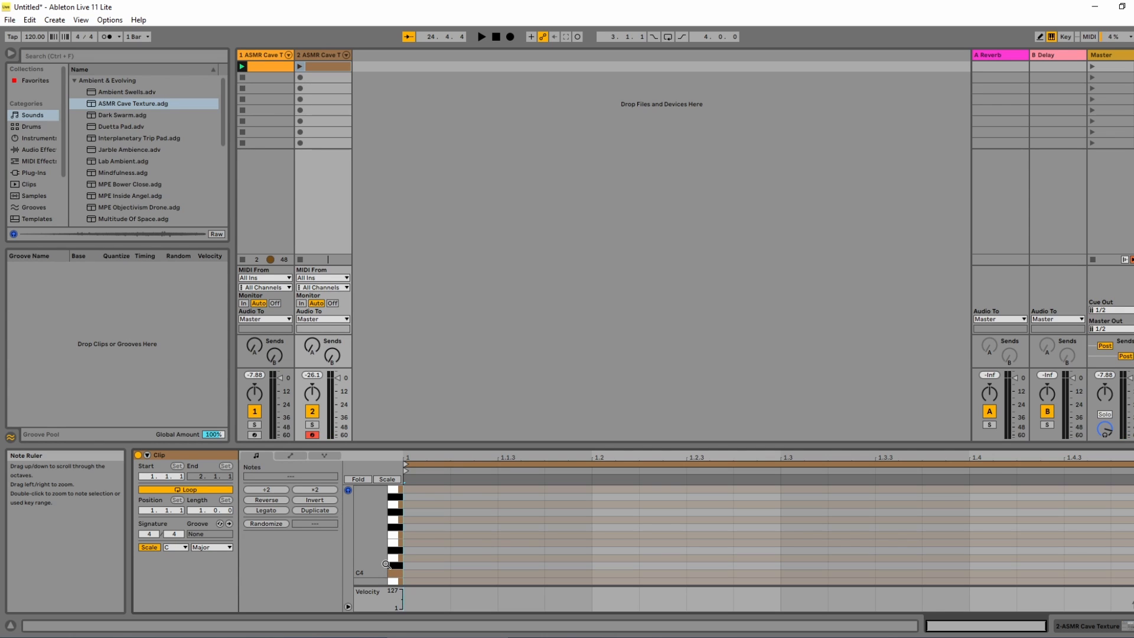
Draw sixteenth notes in bar 1: E4 at 1.1.1 and 1.1.3, F4 at 1.2.2 and 1.2.4, E4 at 1.3.2, G4 at 1.3.4, F4 at 1.4.2, E4 at 1.4.4.
double_click(415, 542)
double_click(522, 541)
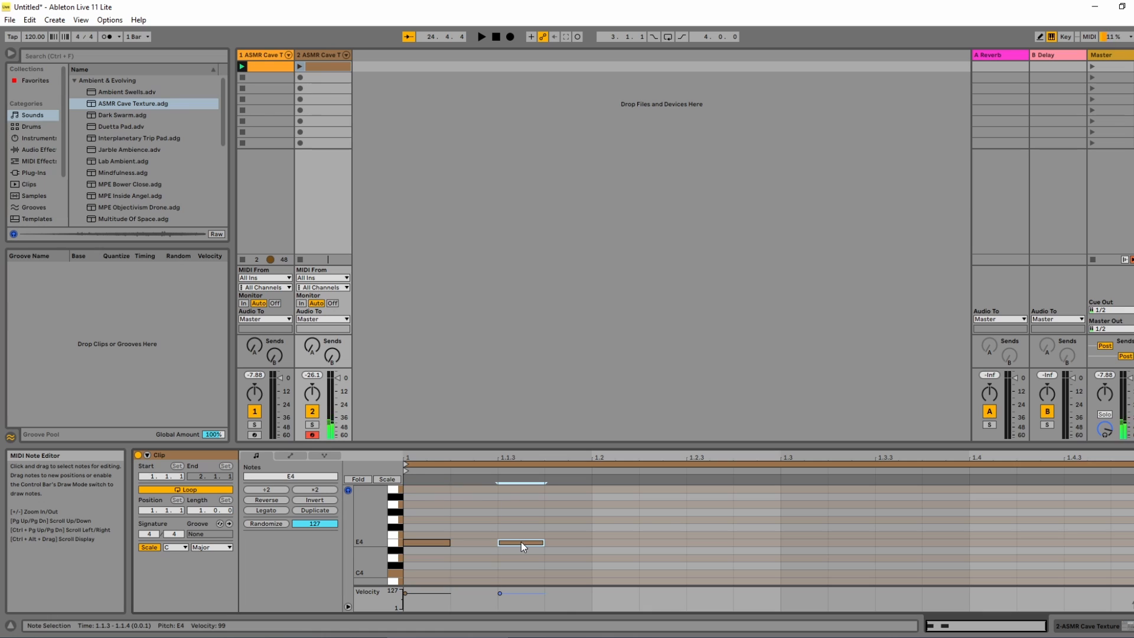
double_click(656, 536)
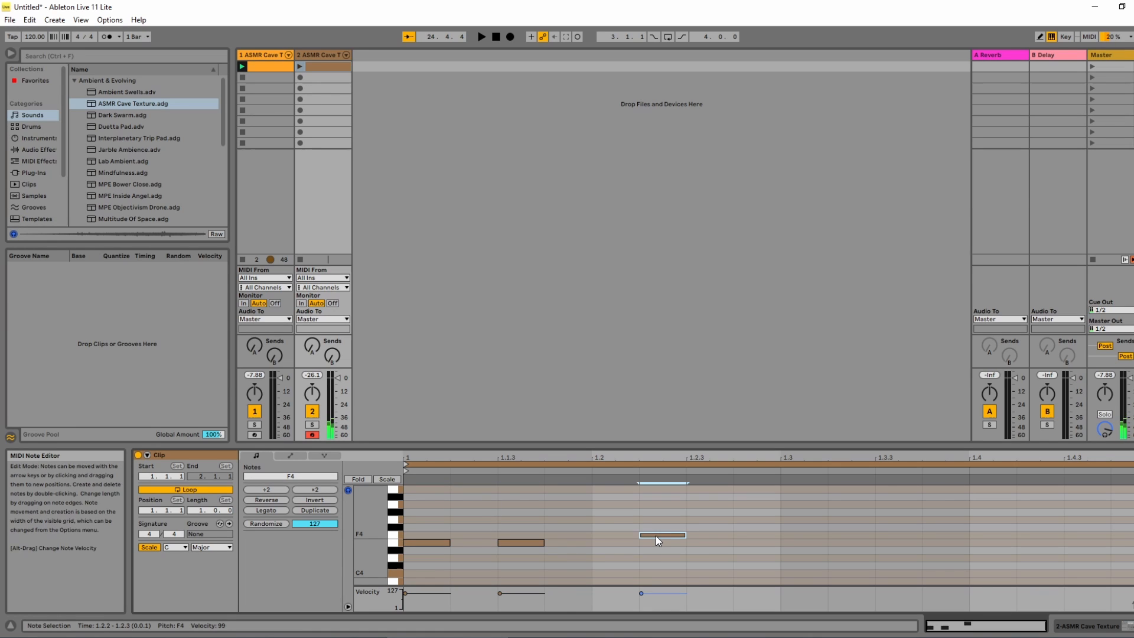
double_click(761, 535)
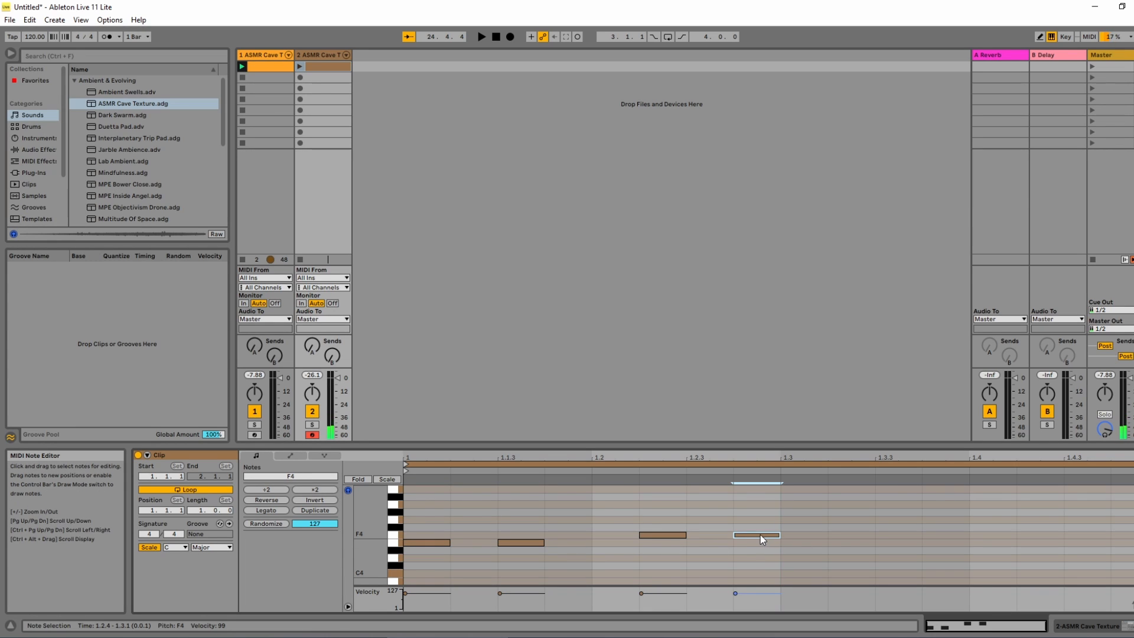
double_click(849, 543)
double_click(949, 520)
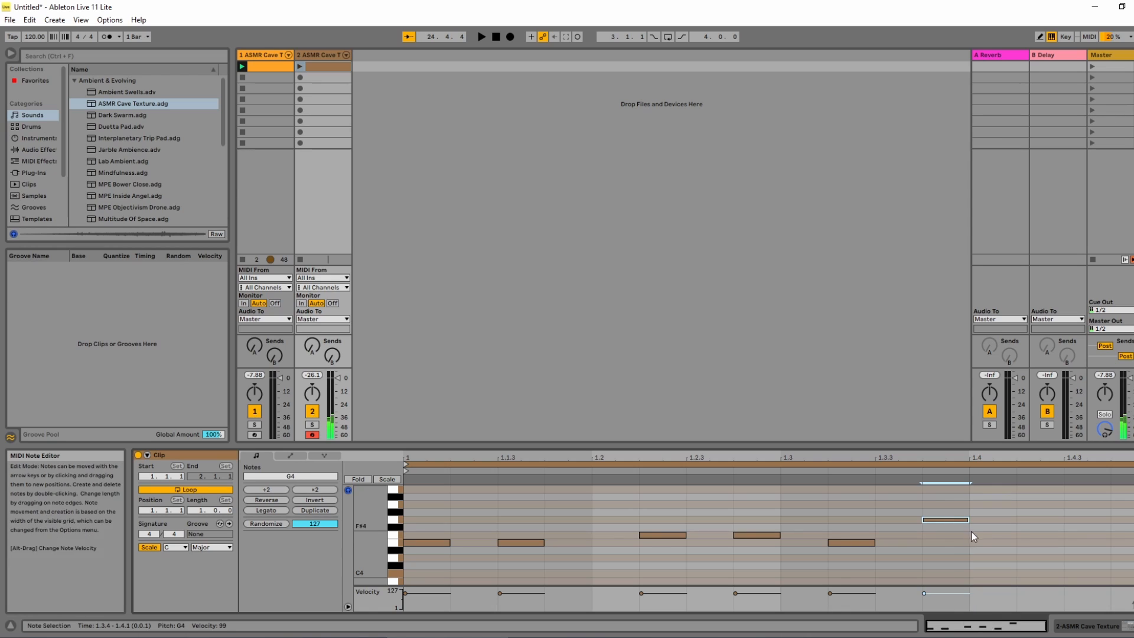
double_click(1030, 535)
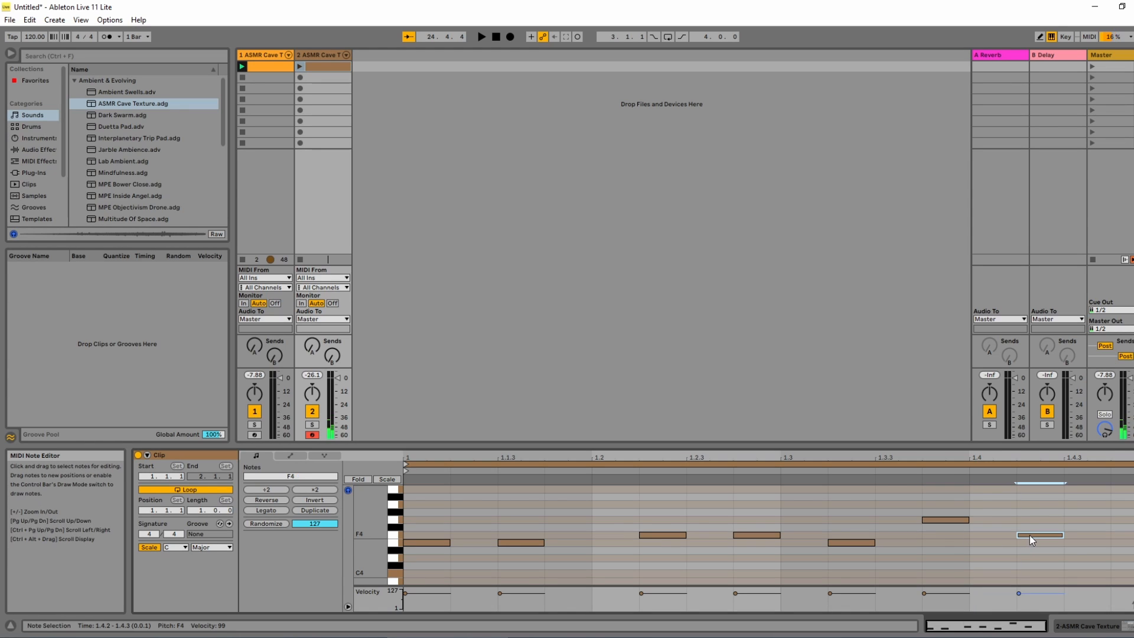
double_click(1119, 542)
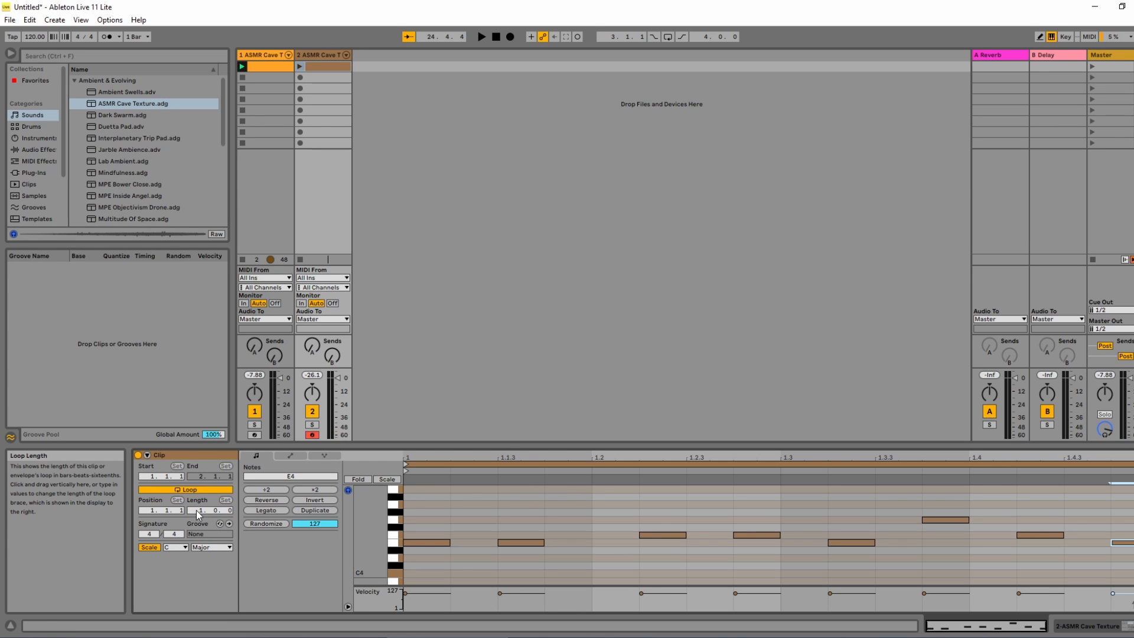
Set the melody clip's loop length to 12 bars and launch the clip.
drag(202, 516, 202, 494)
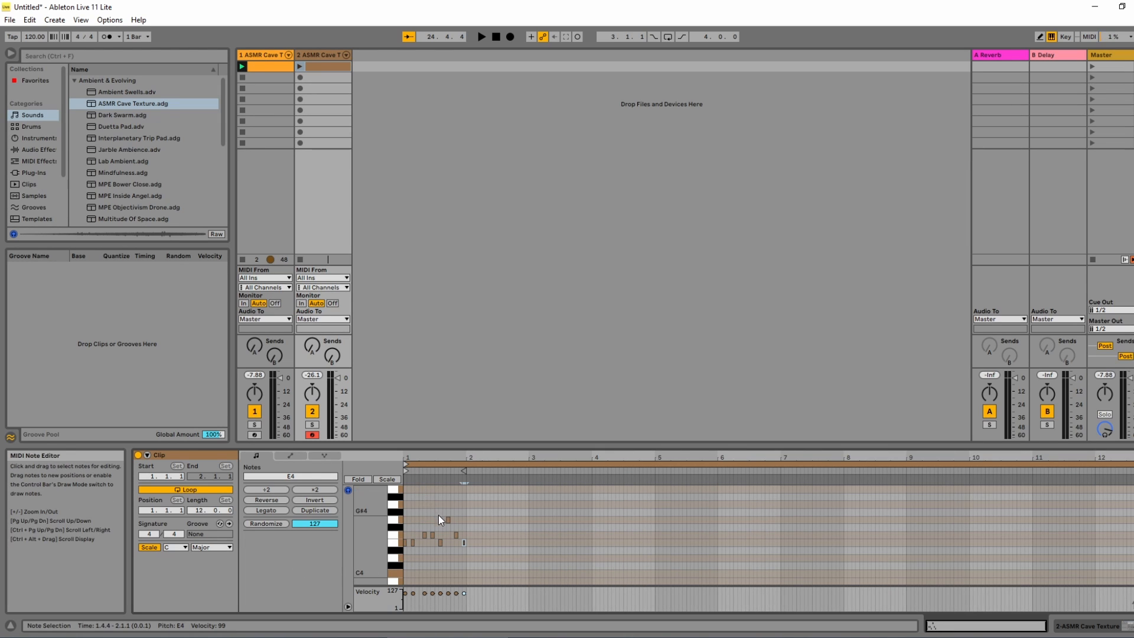
click(299, 66)
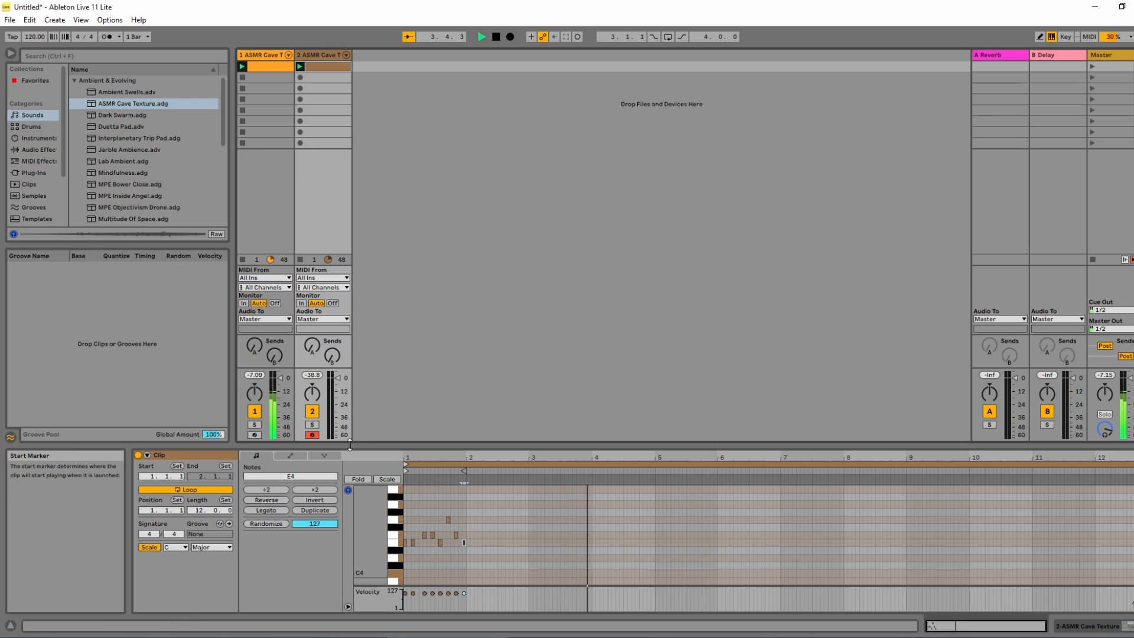
Solo track 2, listen to its melody clip again from the beginning, and stop playback.
click(313, 424)
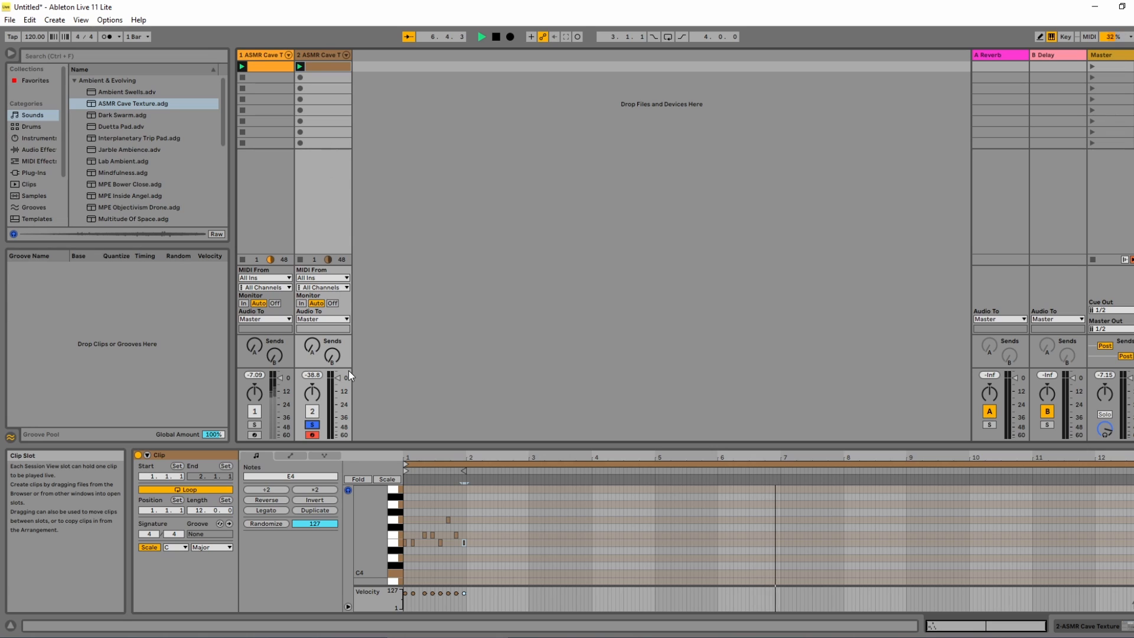
click(409, 482)
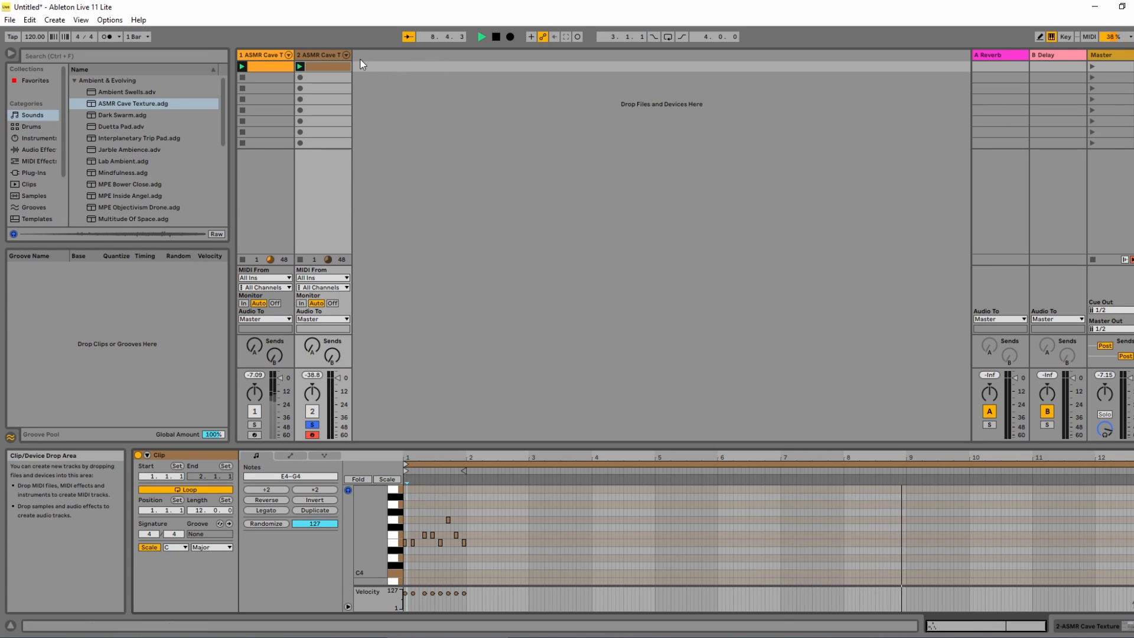
click(496, 37)
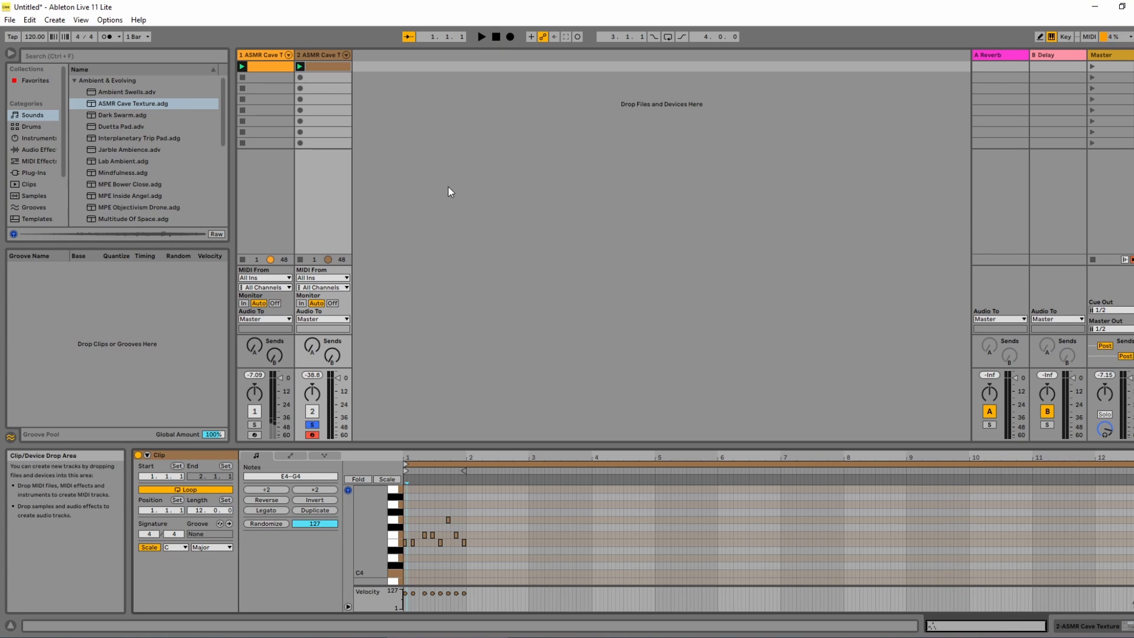
click(300, 65)
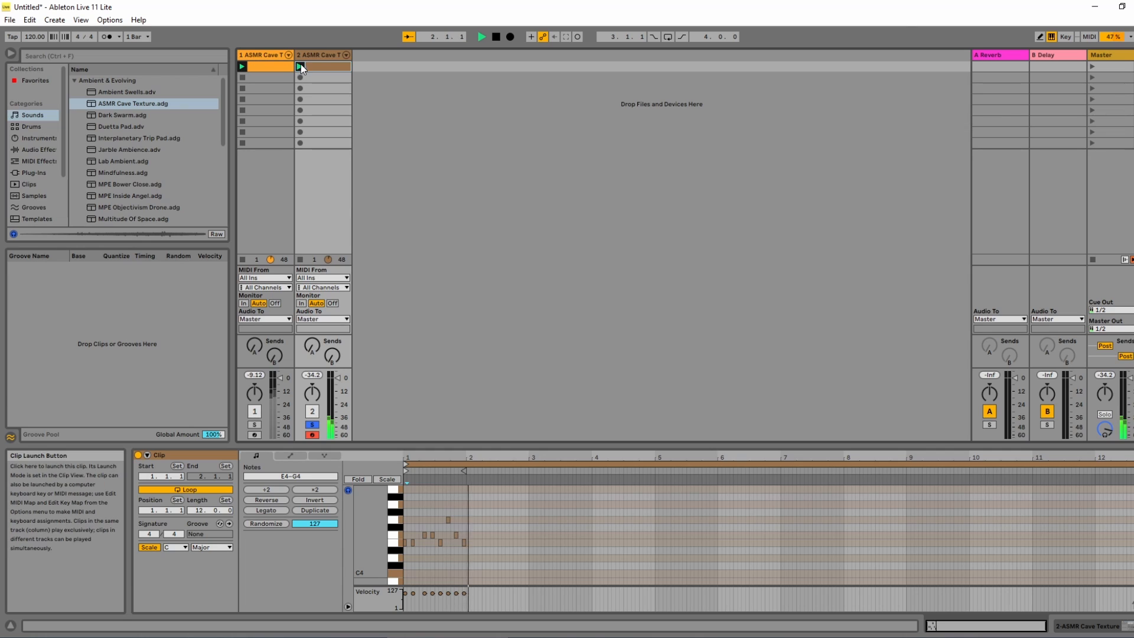
click(497, 38)
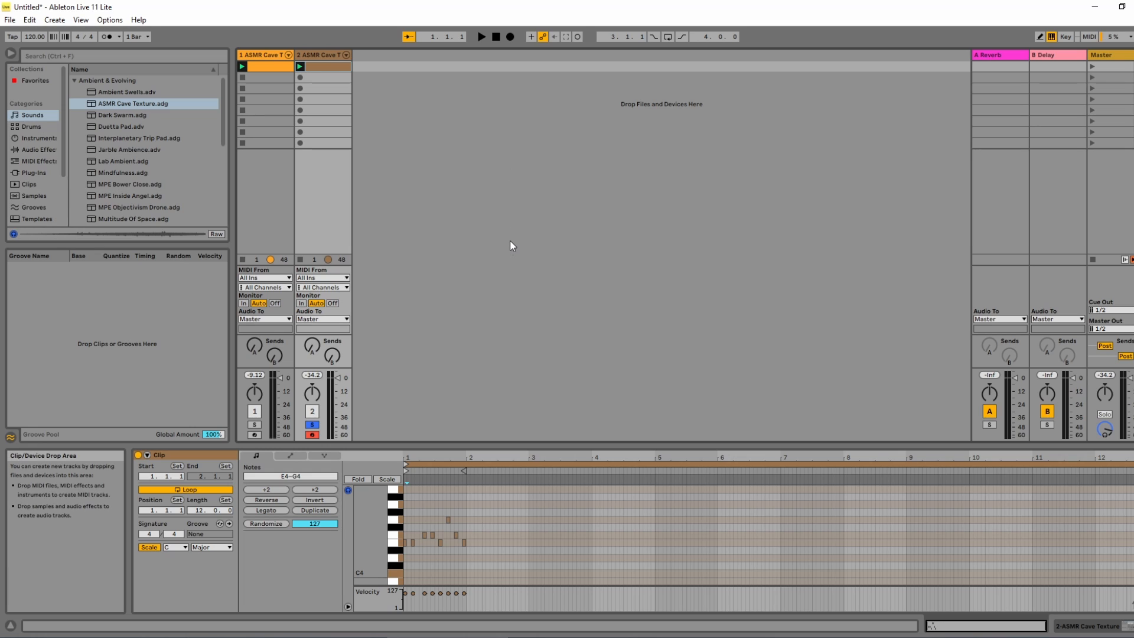
Turn off solo on track 2, play the chord and melody clips together, and stop playback.
click(313, 425)
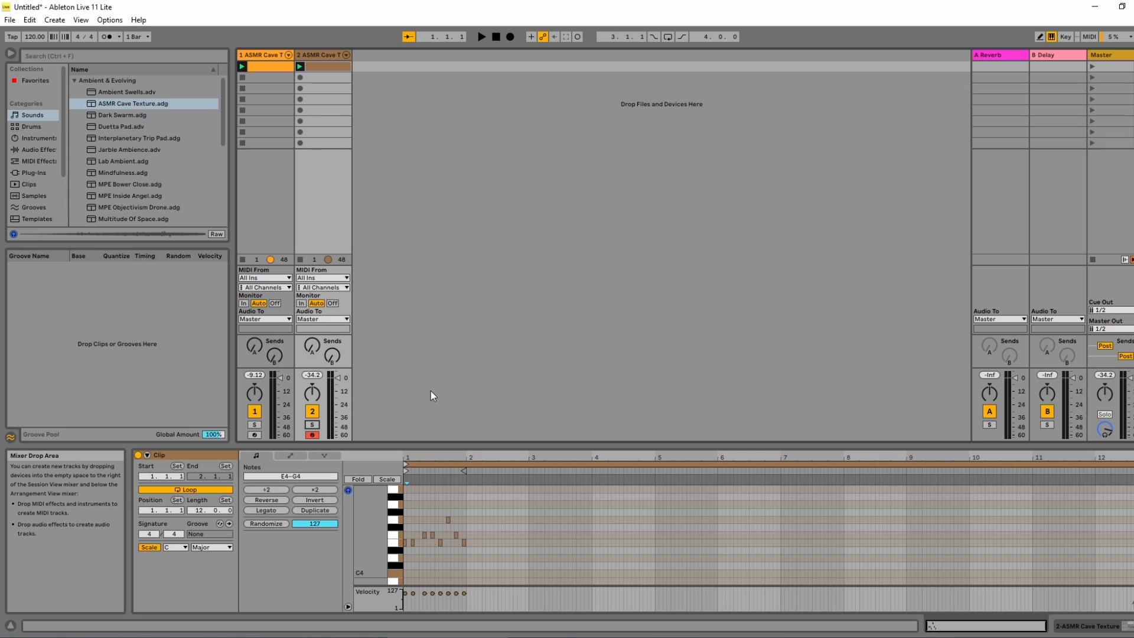
click(480, 37)
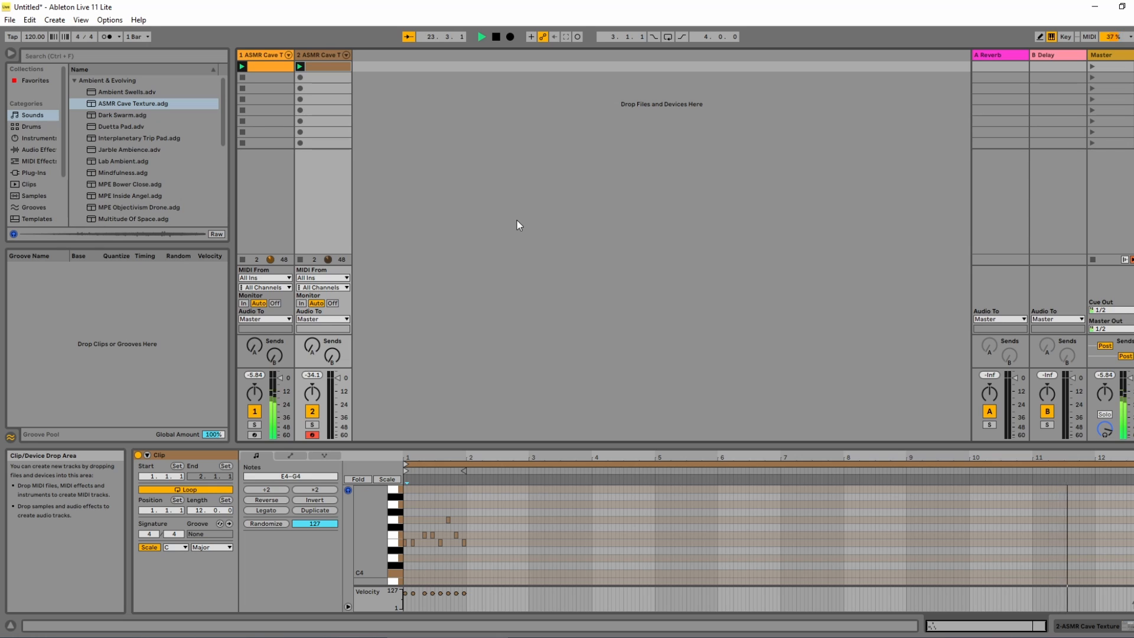
key(space)
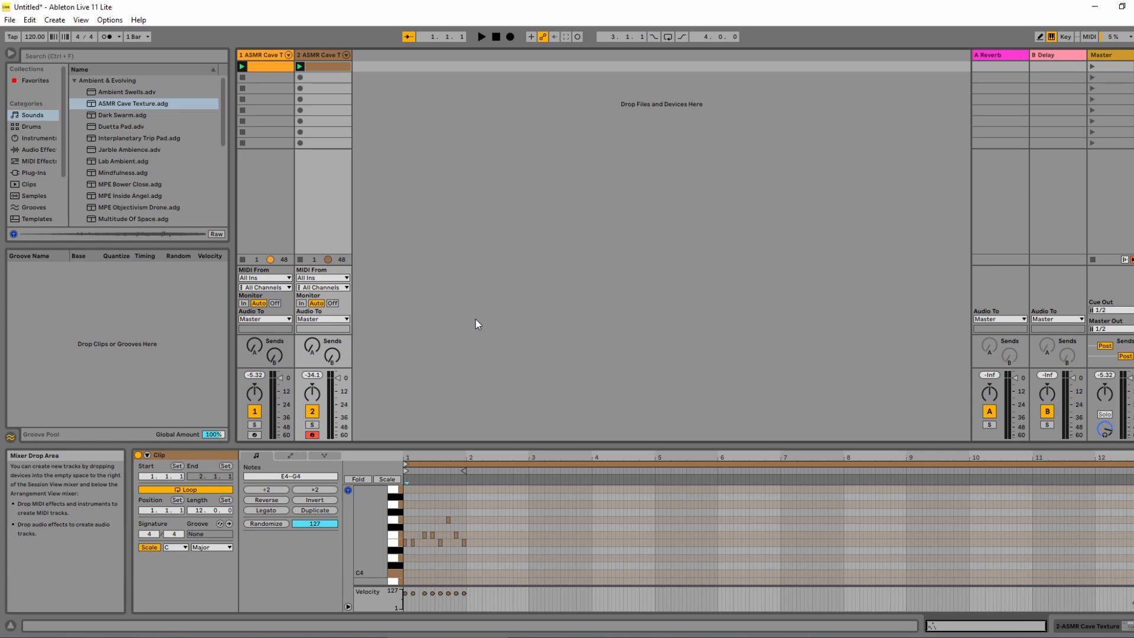